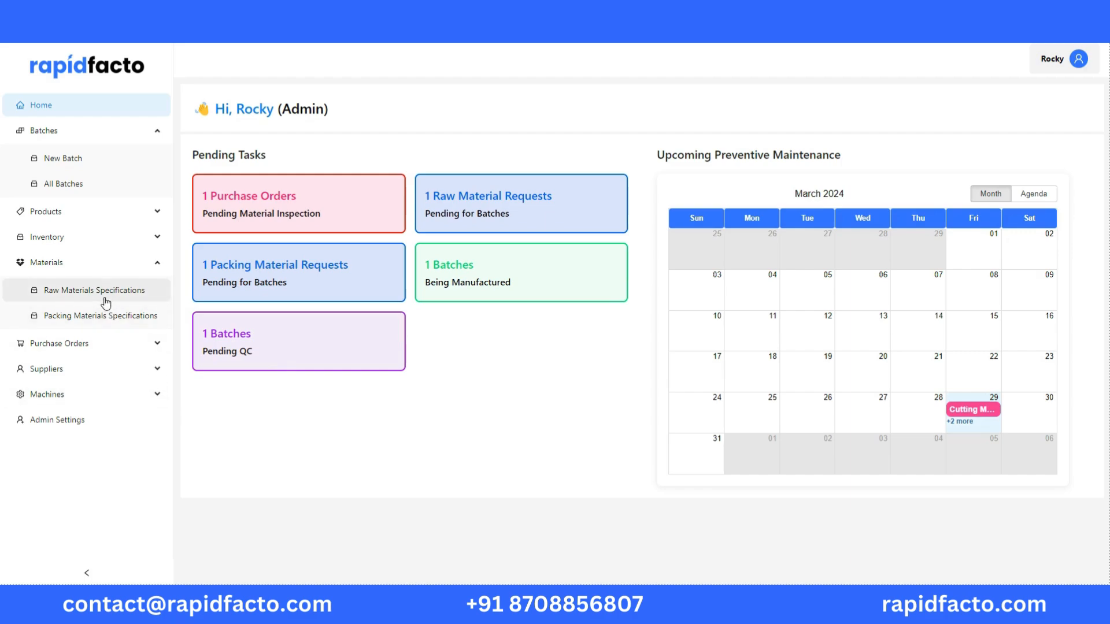
Review the raw material specifications by code, name and test parameters, and open the blank form for adding one
click(65, 299)
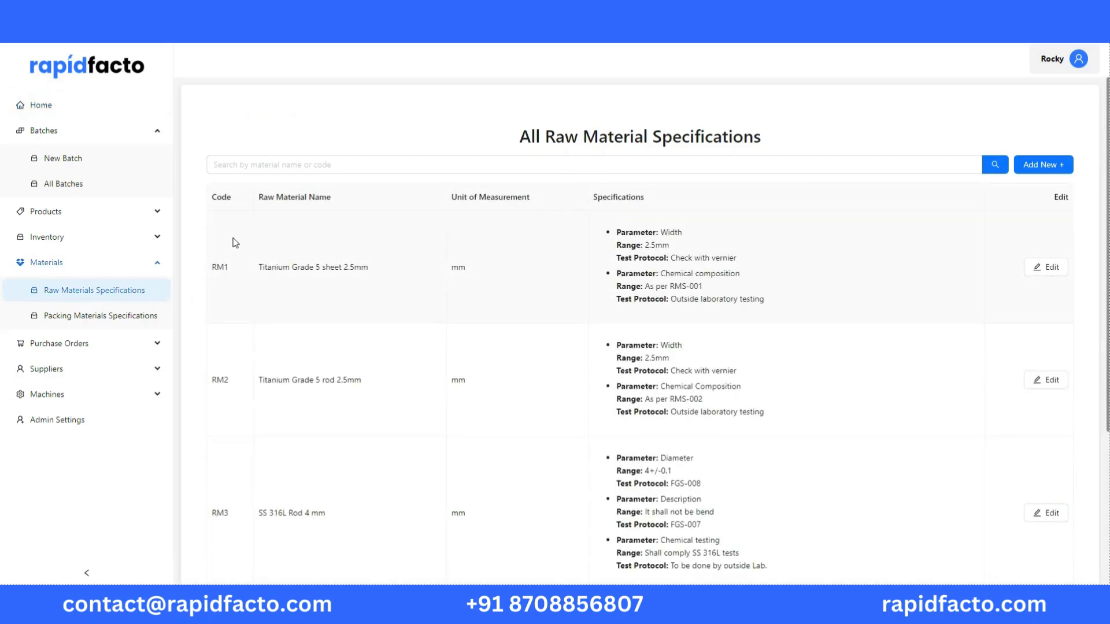
drag(211, 267, 676, 482)
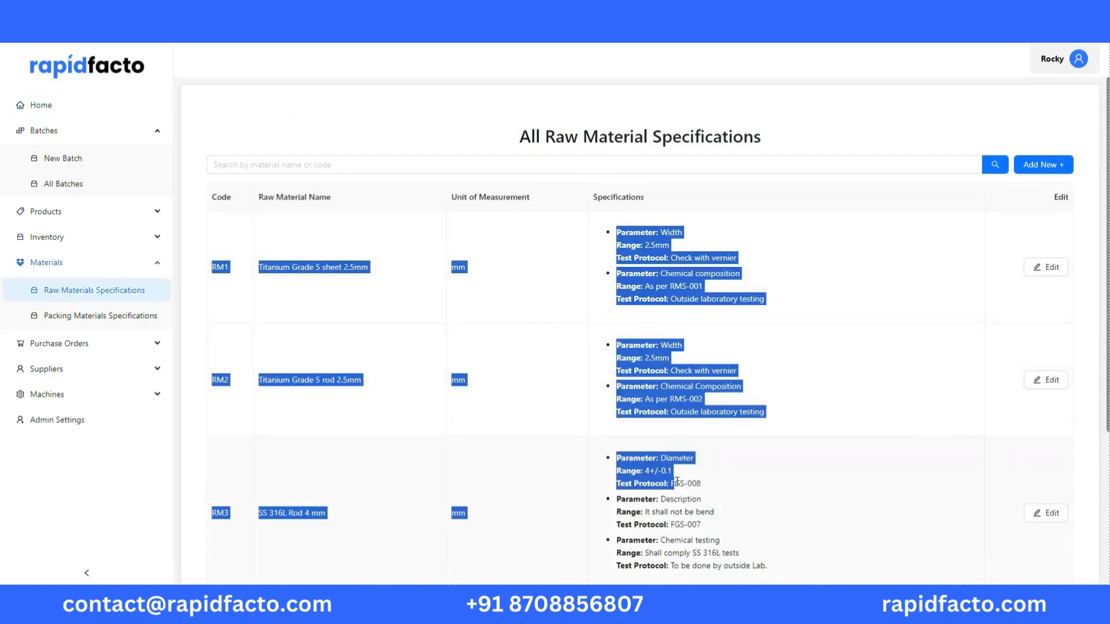
click(284, 249)
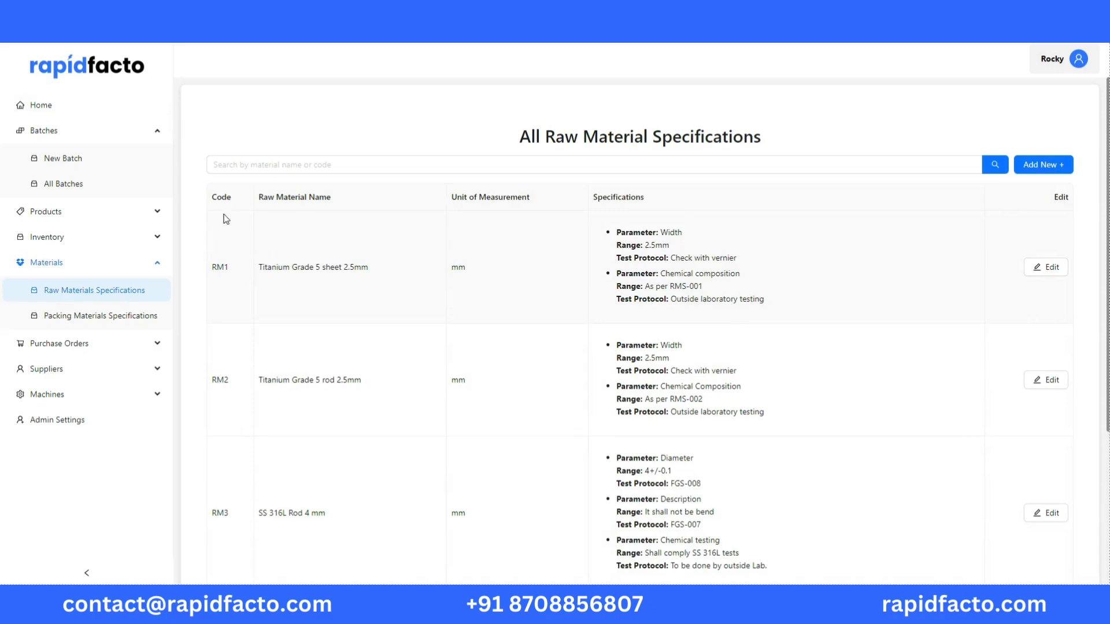
drag(212, 195, 250, 208)
drag(211, 270, 380, 280)
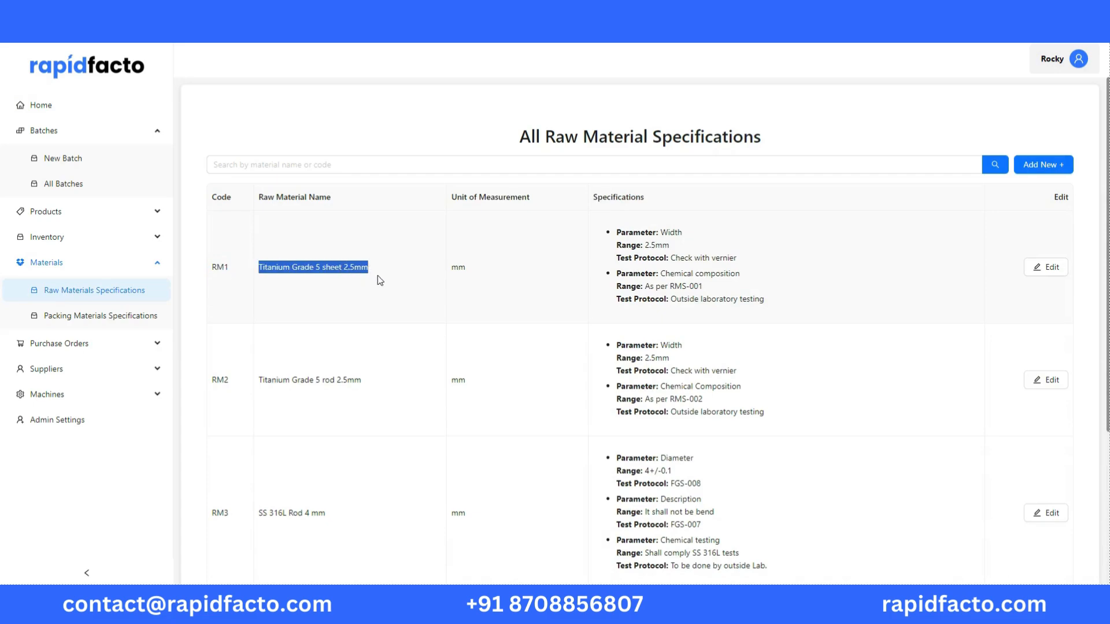
drag(607, 231, 802, 314)
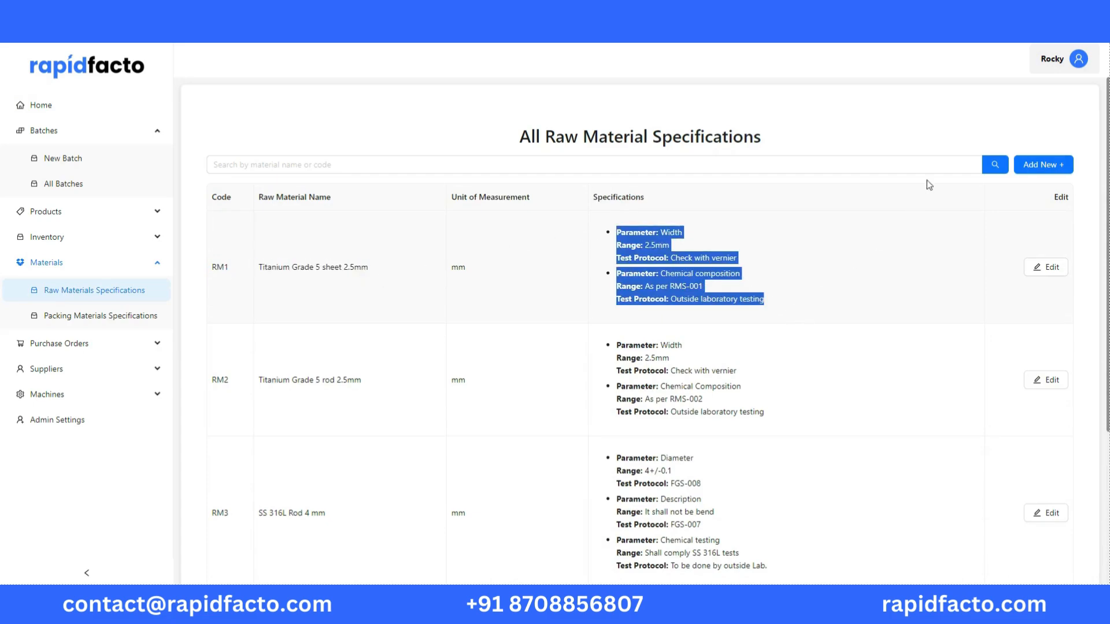
click(1030, 168)
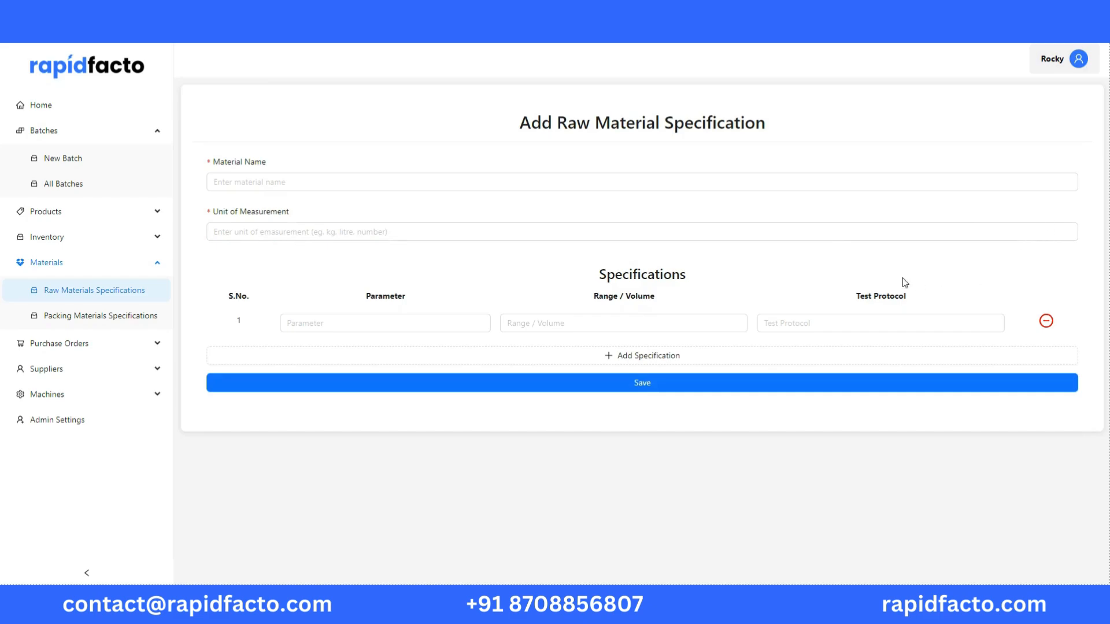
Review the packing material specifications, examining the Poly Pouch's code, name, parameters, ranges and test protocols
click(119, 321)
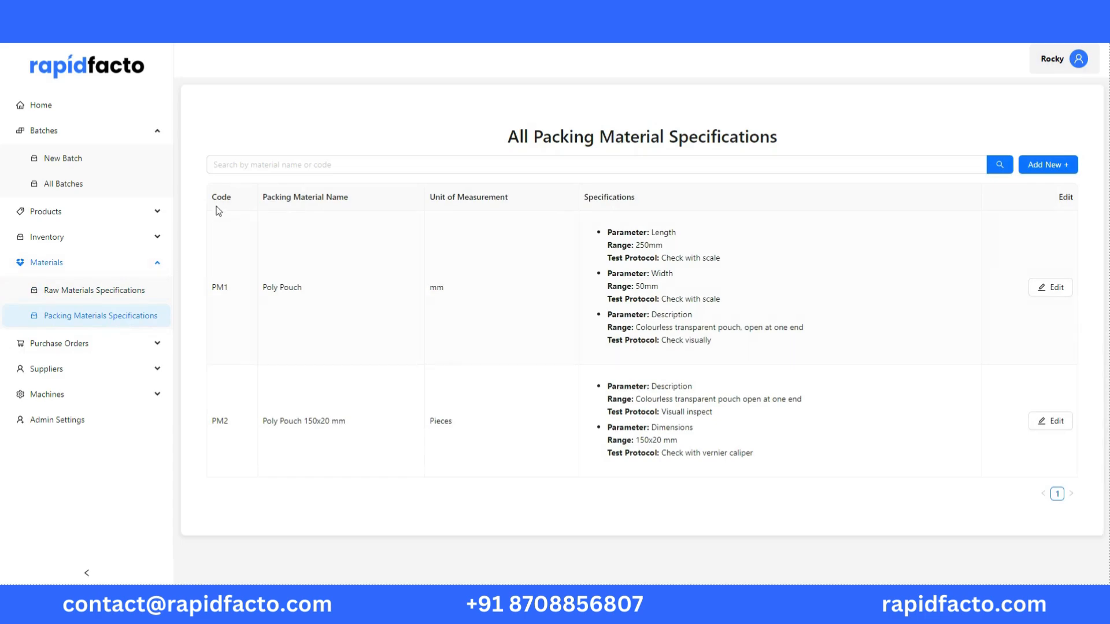
drag(212, 196, 244, 205)
drag(210, 288, 310, 289)
drag(597, 223, 760, 351)
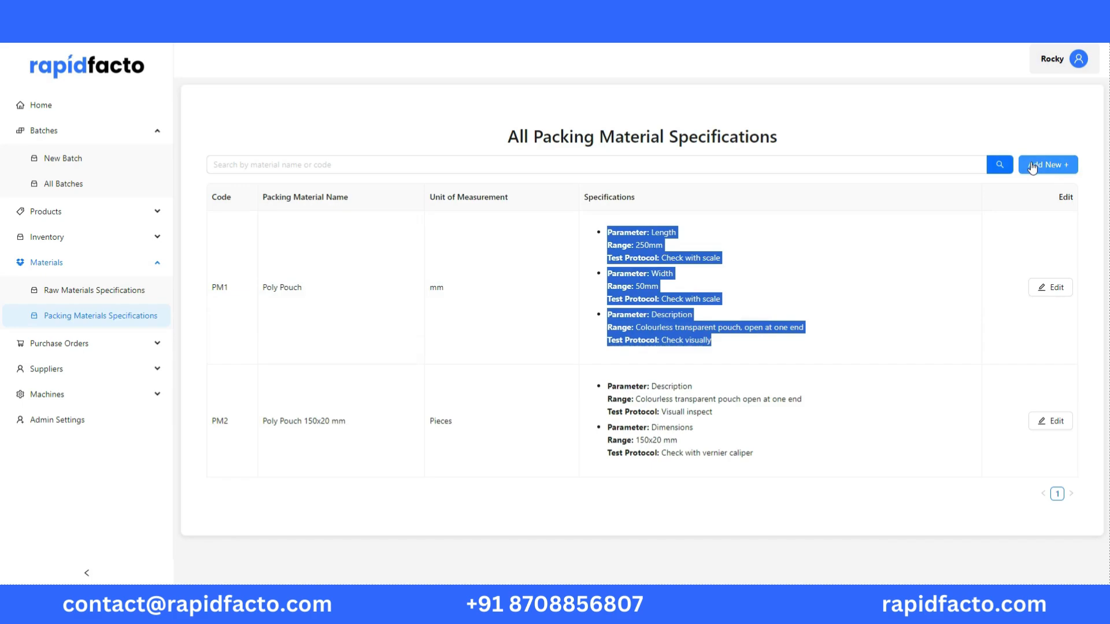
click(732, 328)
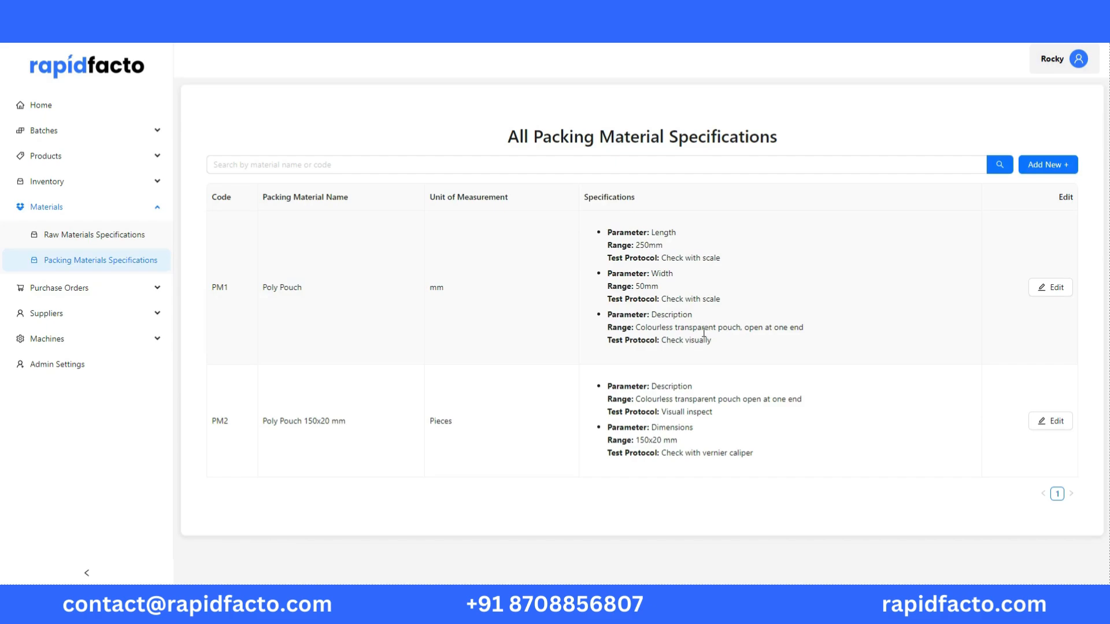
View the list of suppliers with their approved materials, and open the blank form for adding a supplier
click(155, 320)
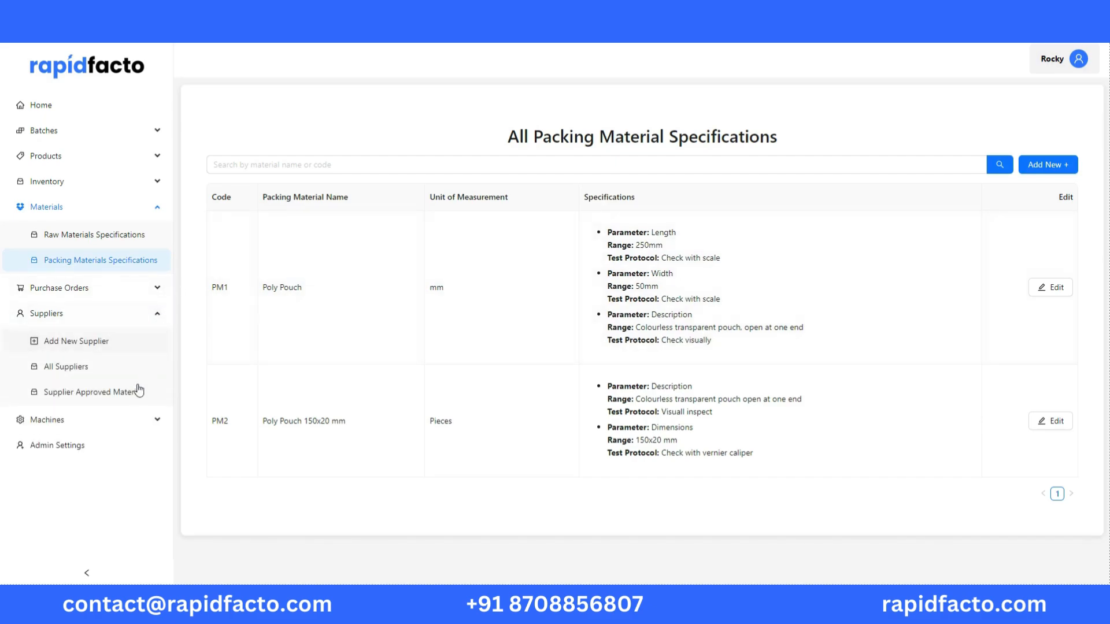
click(92, 373)
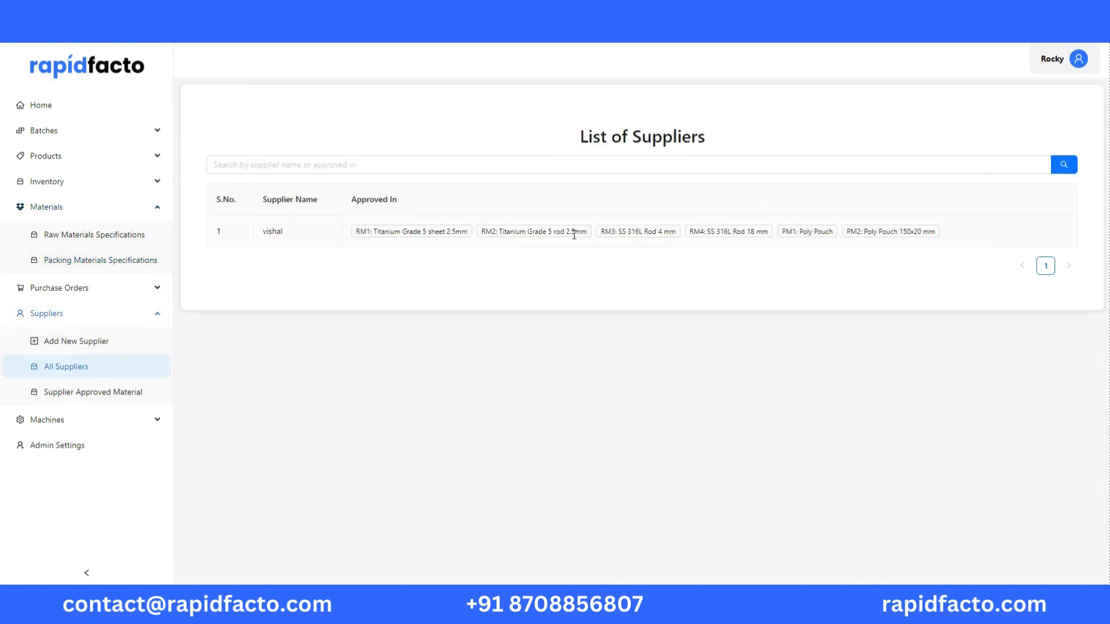
click(87, 341)
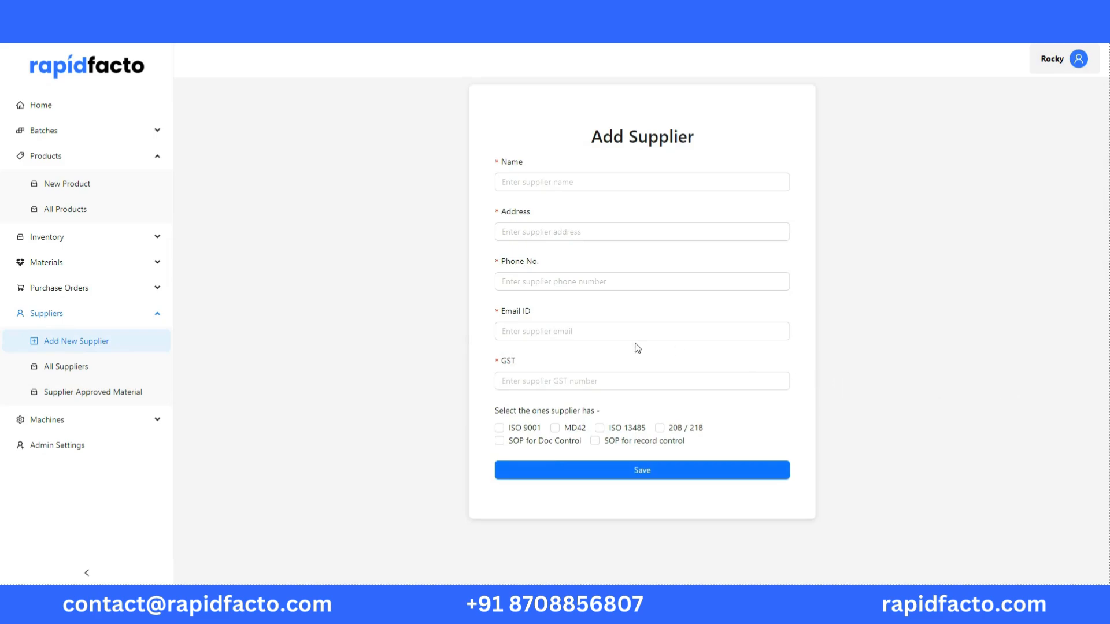
Open the details of product MN3, Schanz Pin Screw Diameter 5 mm, and review its general information and specifications
click(50, 221)
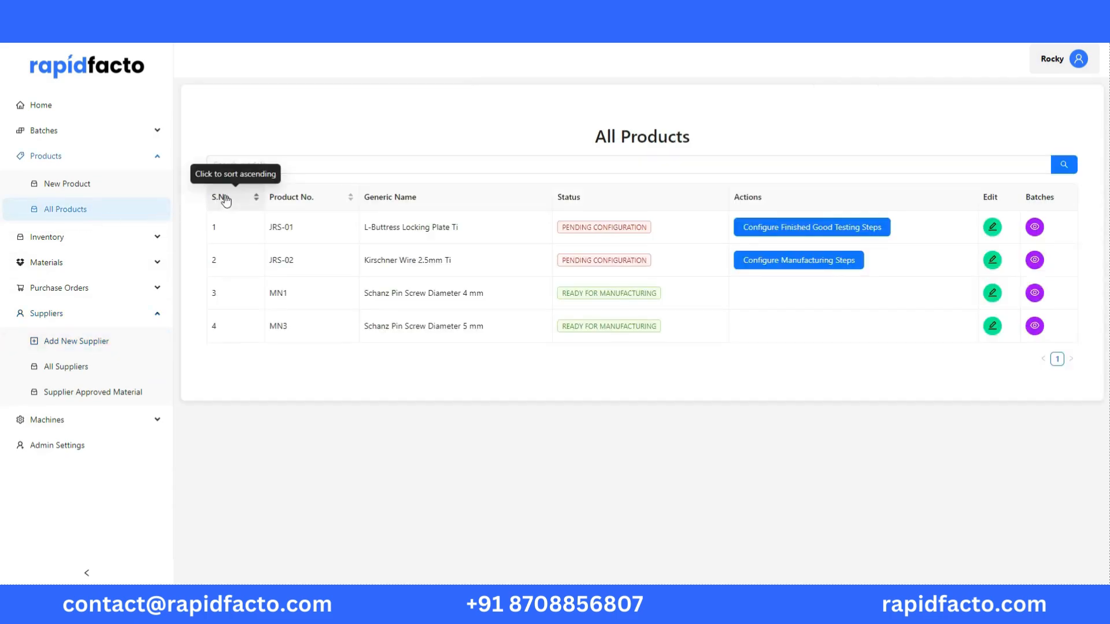
click(992, 326)
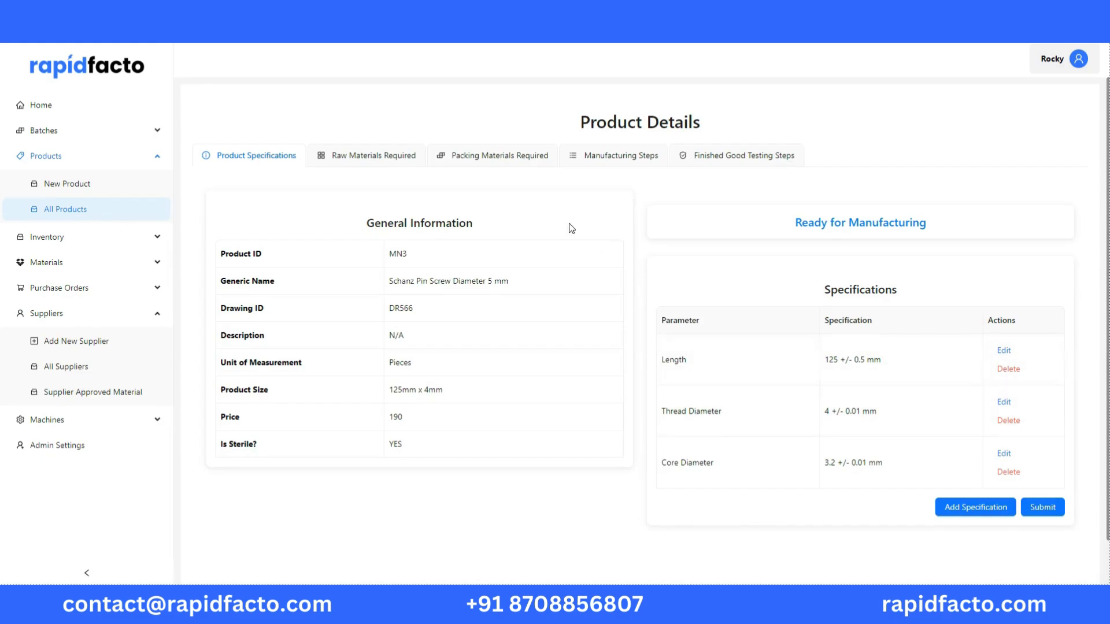
scroll(541, 201, down, 1)
scroll(540, 201, up, 1)
Review product MN3's required raw materials, packing materials, manufacturing steps and finished good testing steps
click(382, 157)
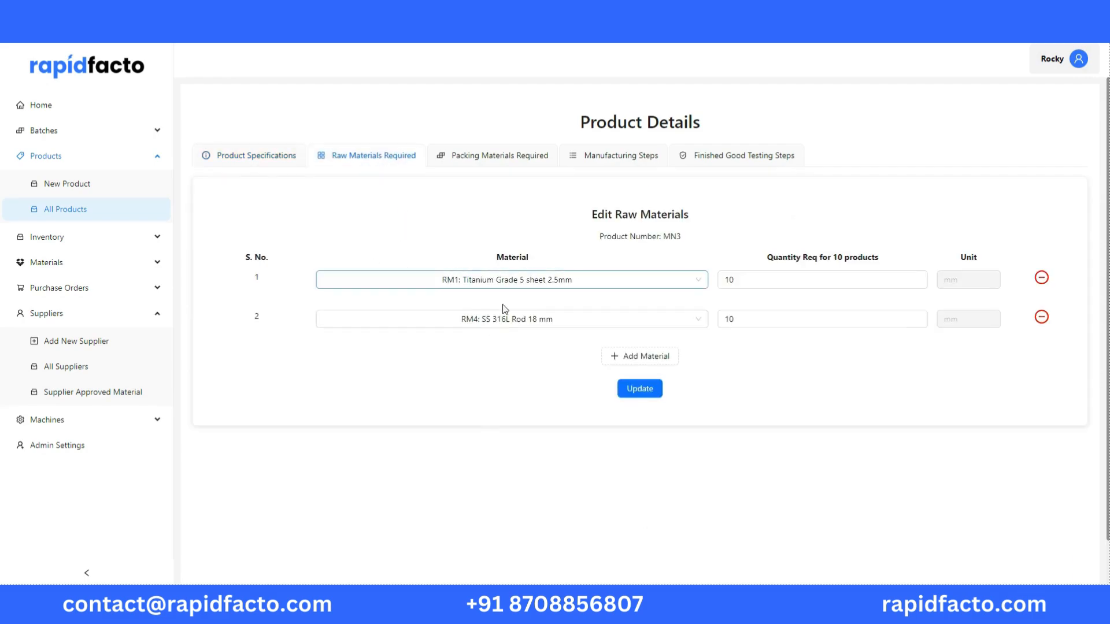
click(478, 156)
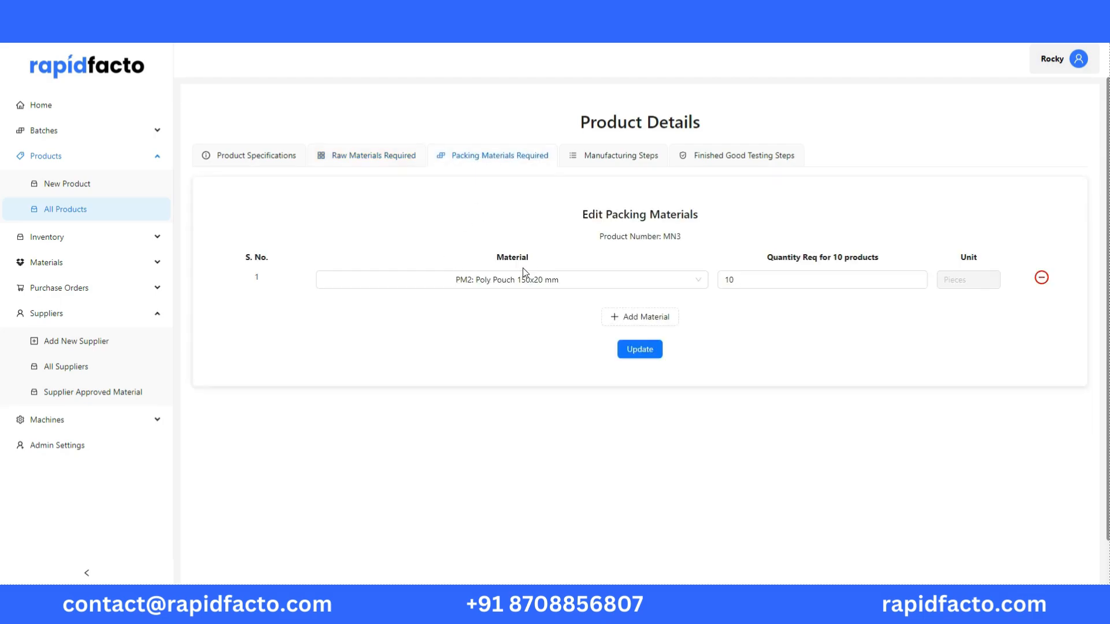
click(584, 165)
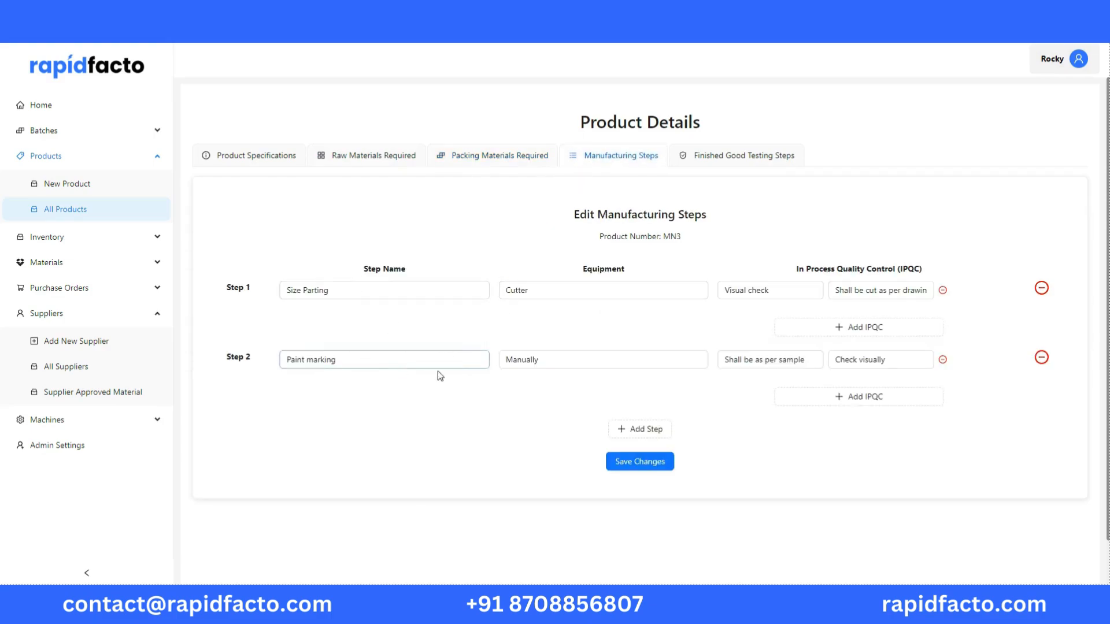
click(785, 285)
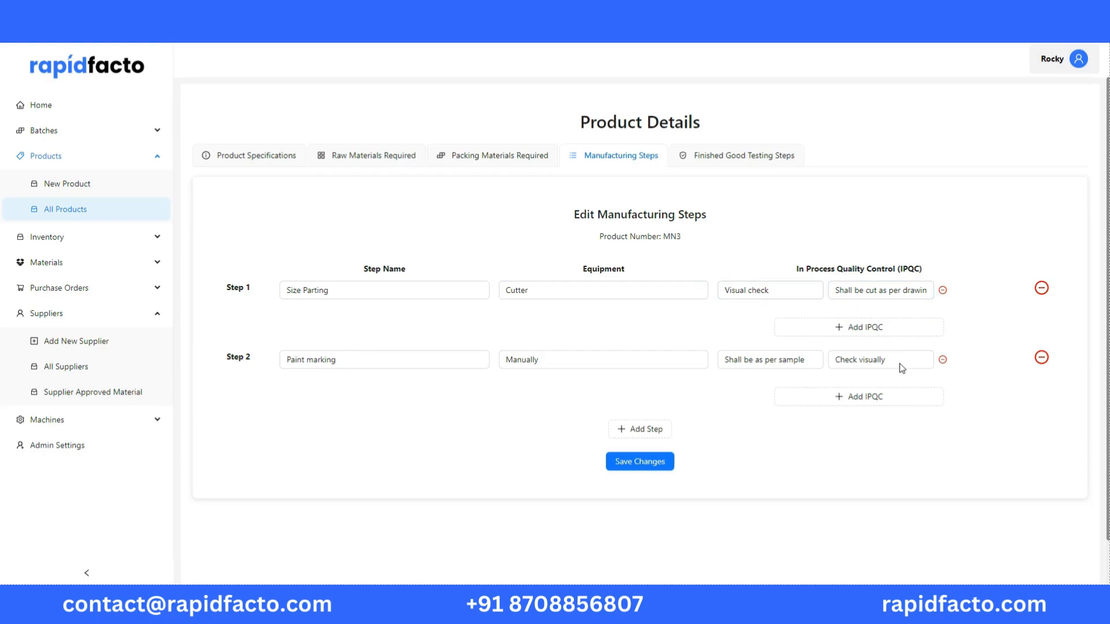
click(728, 151)
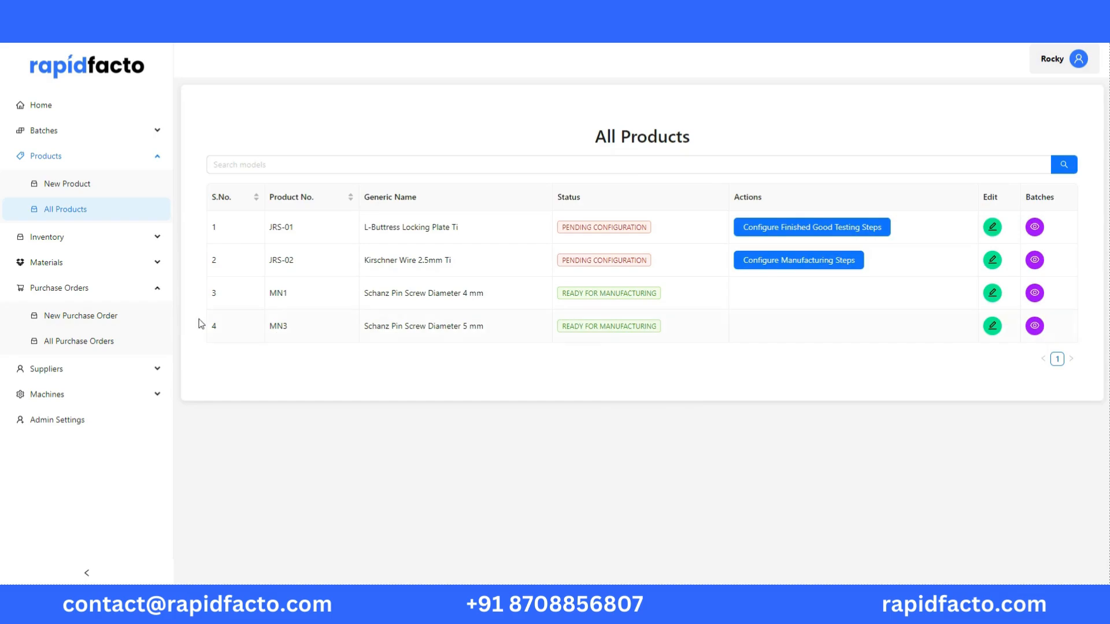
Look over the new purchase order form and mark the 100 mm Titanium Grade 5 rod 2.5mm purchase order as received
click(103, 317)
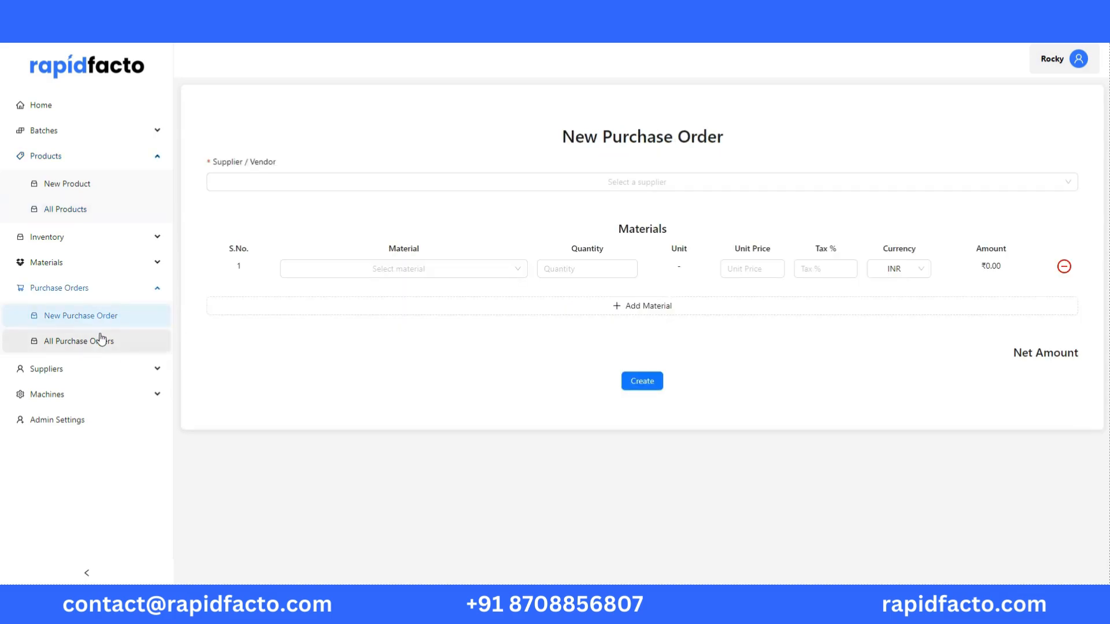
click(102, 341)
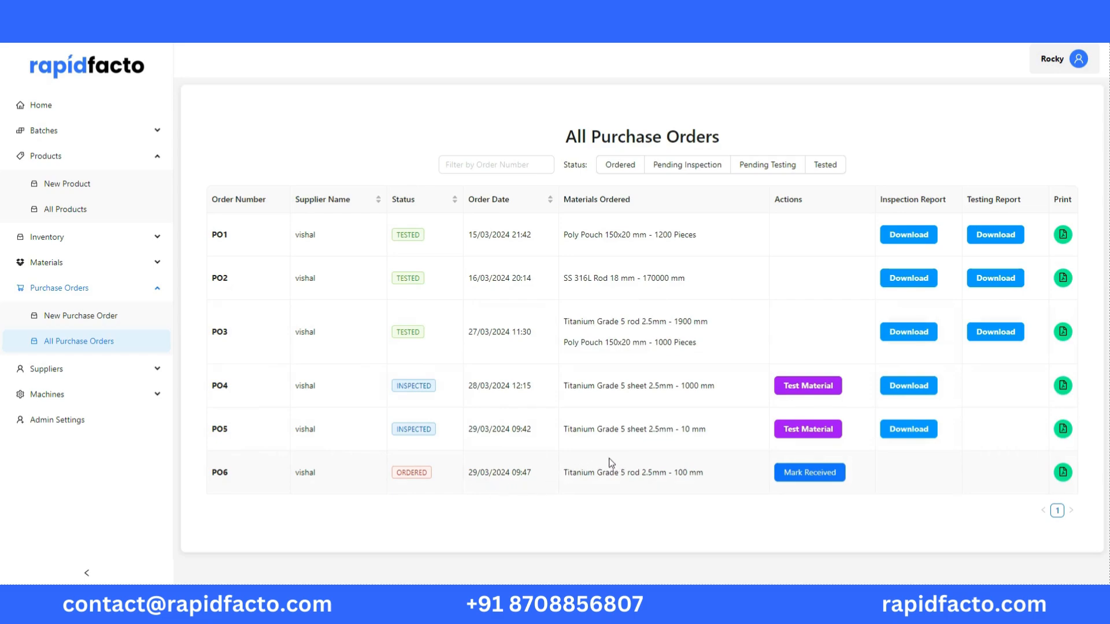
click(806, 479)
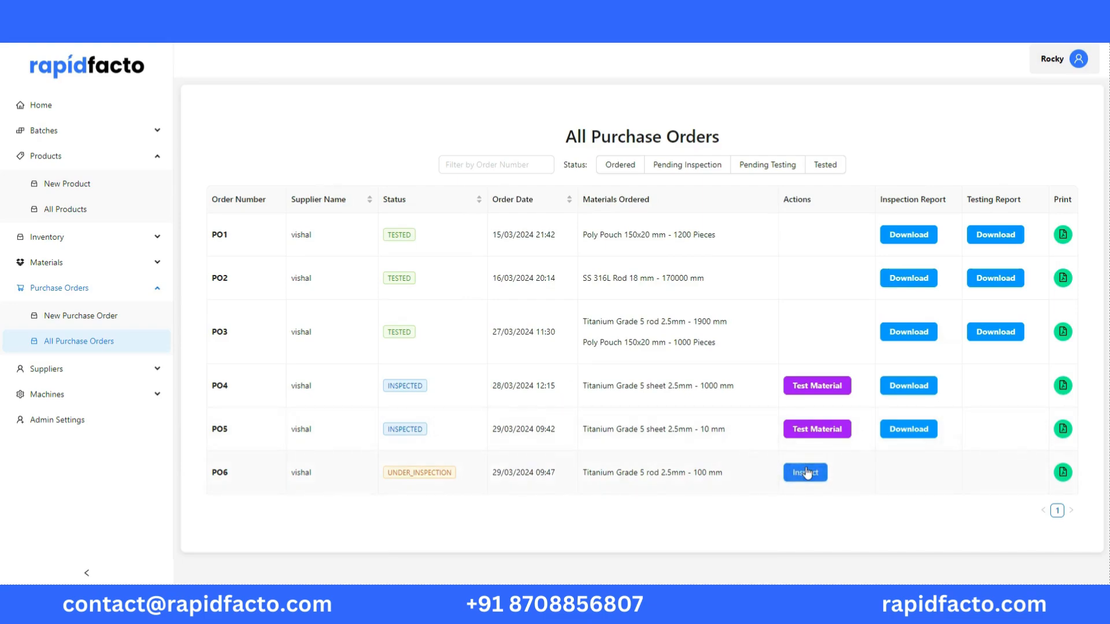
Inspect the received Titanium Grade 5 rod 2.5mm order: enter 100 as quantity received, mark it acceptable and submit
click(807, 471)
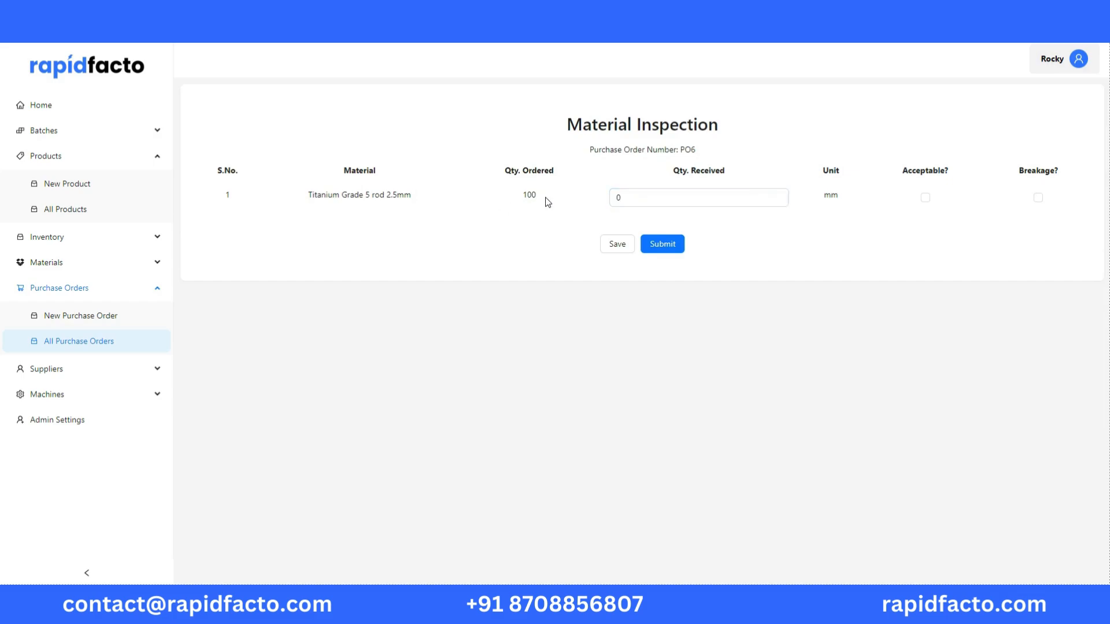
click(645, 198)
key(BackSpace)
text(100)
click(925, 198)
click(668, 245)
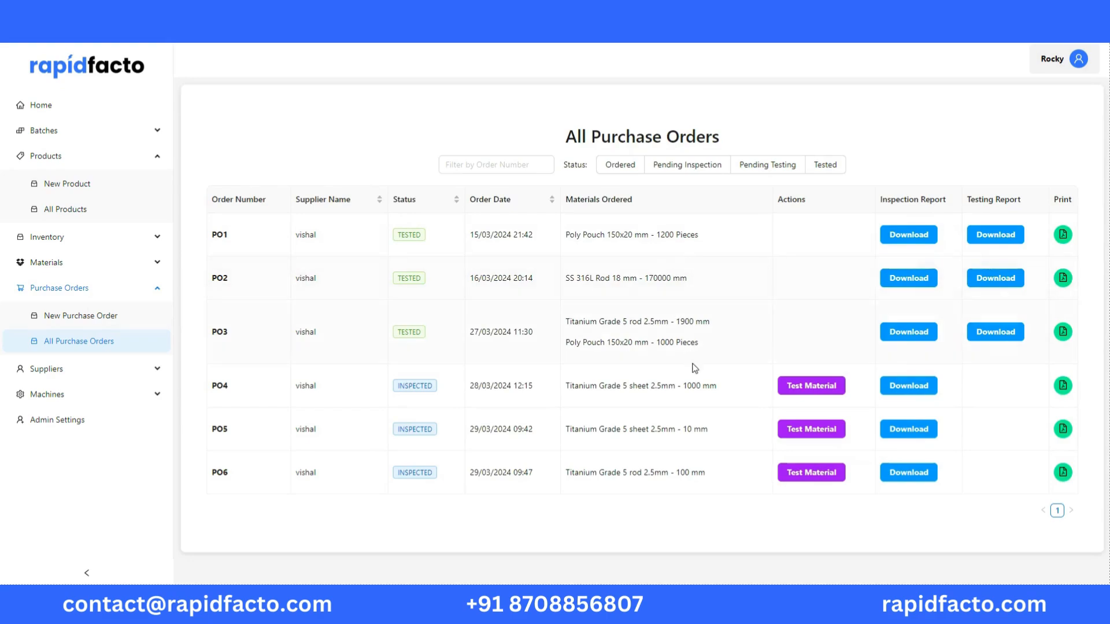
Test the Titanium Grade 5 rod 2.5mm material, recording "comply" for Chemical Composition and Width, and accept it
click(793, 479)
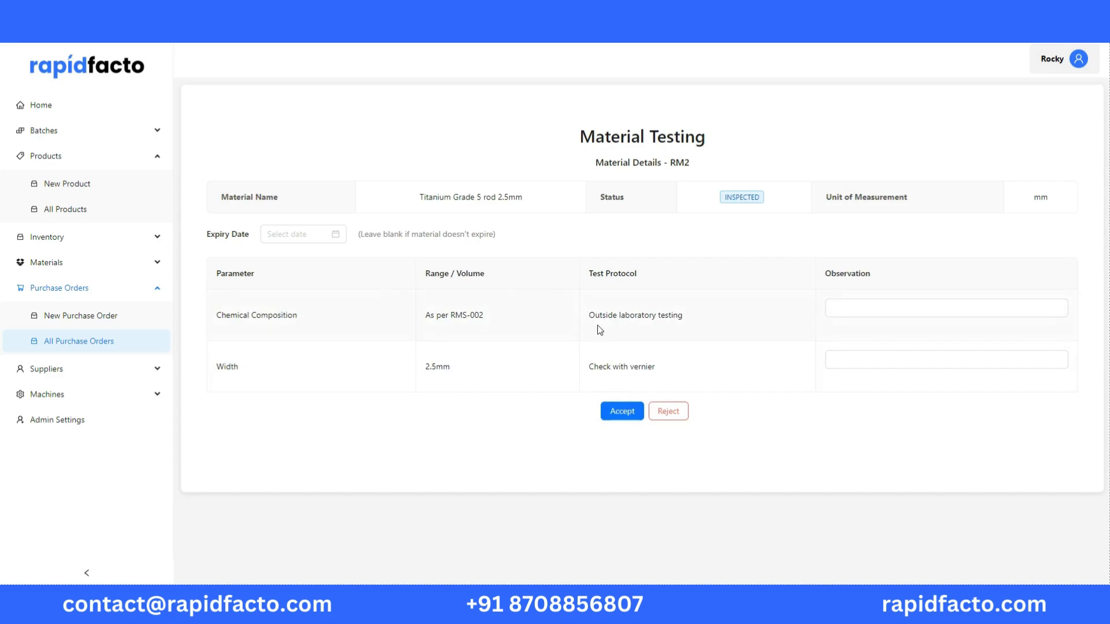
click(851, 311)
click(904, 307)
text(comply)
double_click(868, 314)
key(ctrl+c)
click(860, 355)
key(ctrl+v)
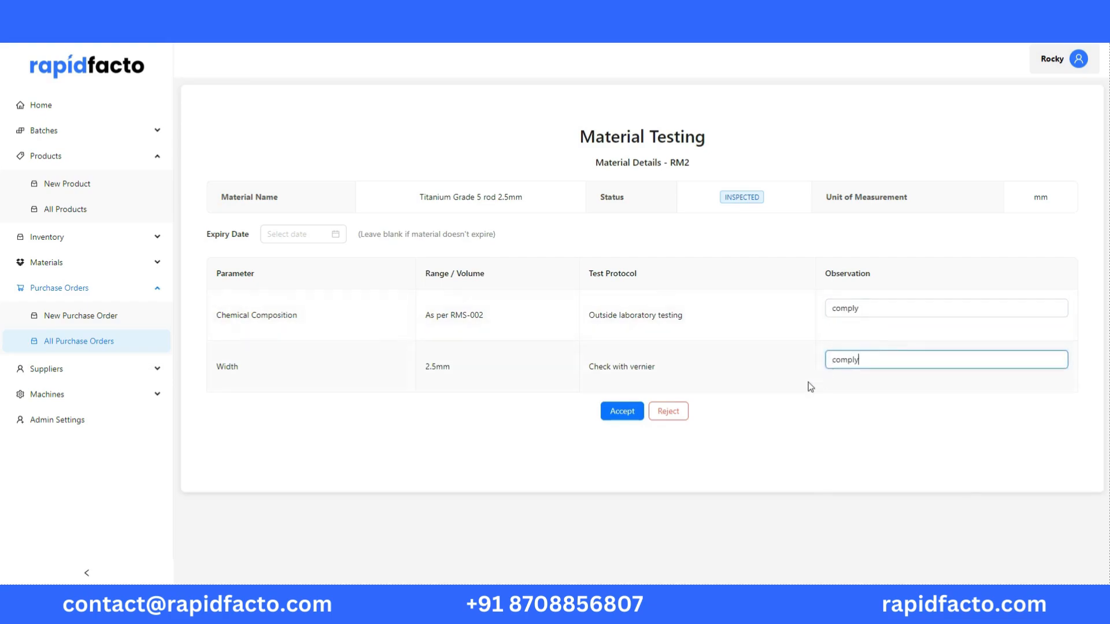
click(629, 413)
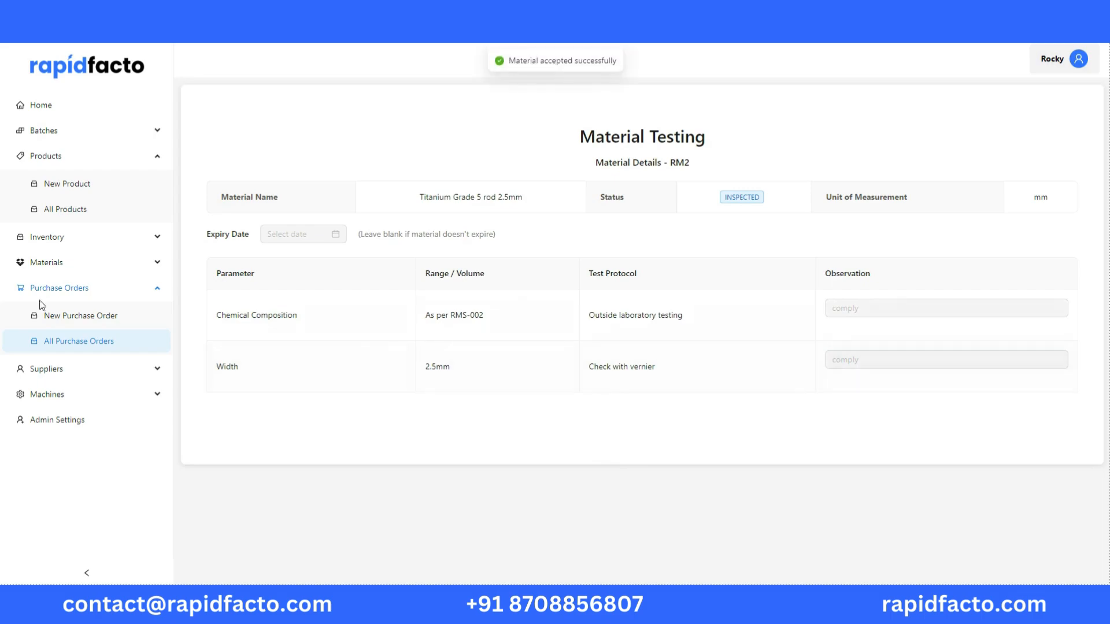
Return to all purchase orders and download the testing report for the 100 mm Titanium Grade 5 rod 2.5mm order
click(65, 338)
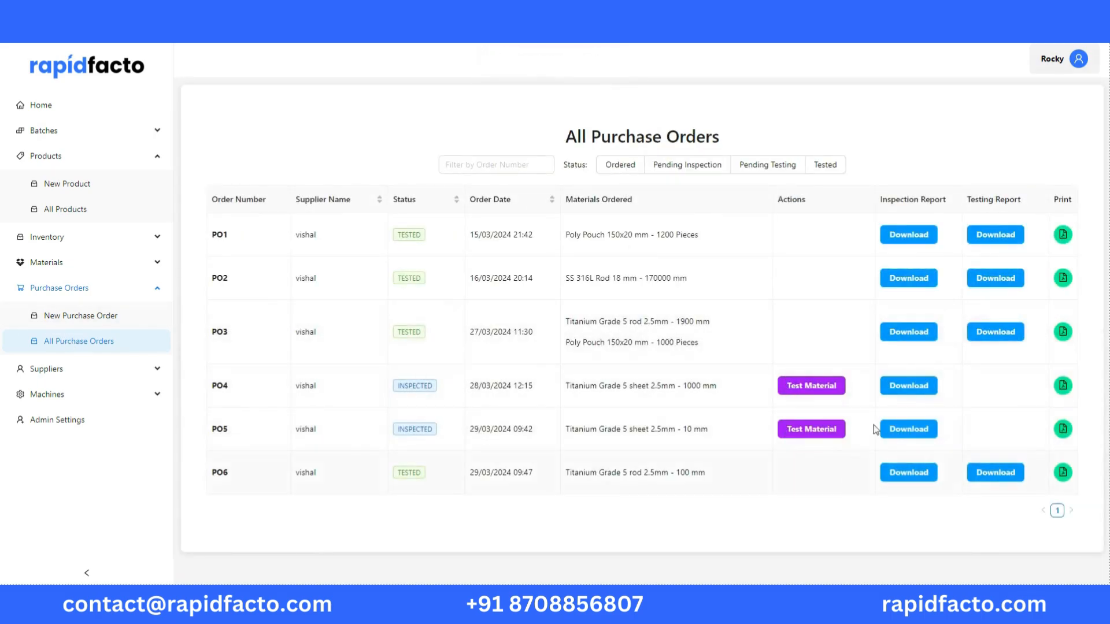
click(1021, 472)
click(953, 64)
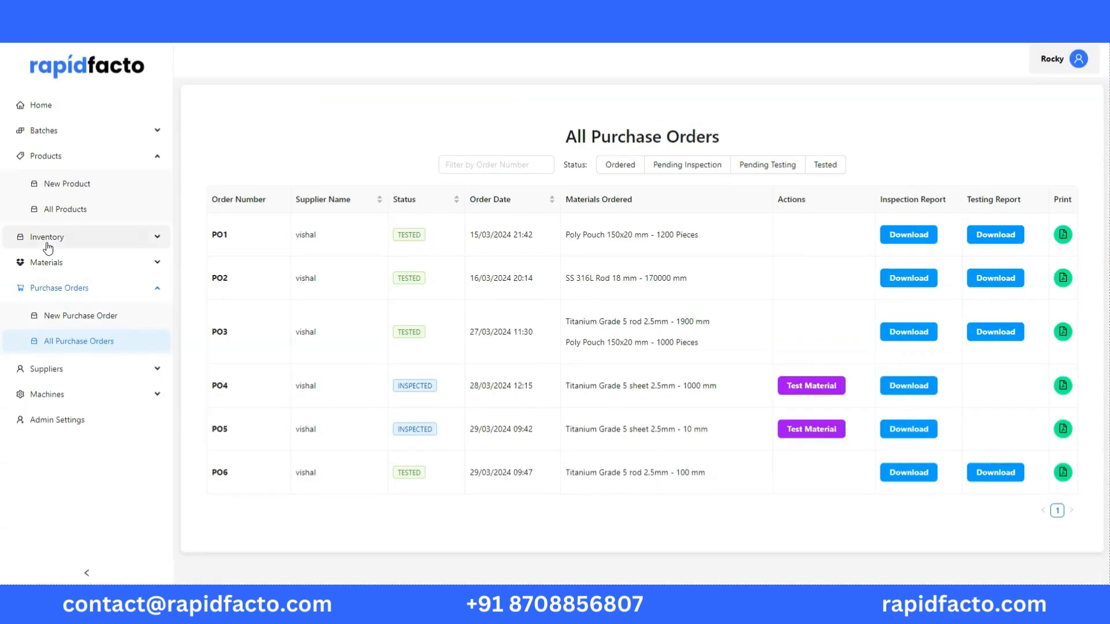
View the current material inventory and expand the stock details of SS 316L Rod 4 mm
click(47, 239)
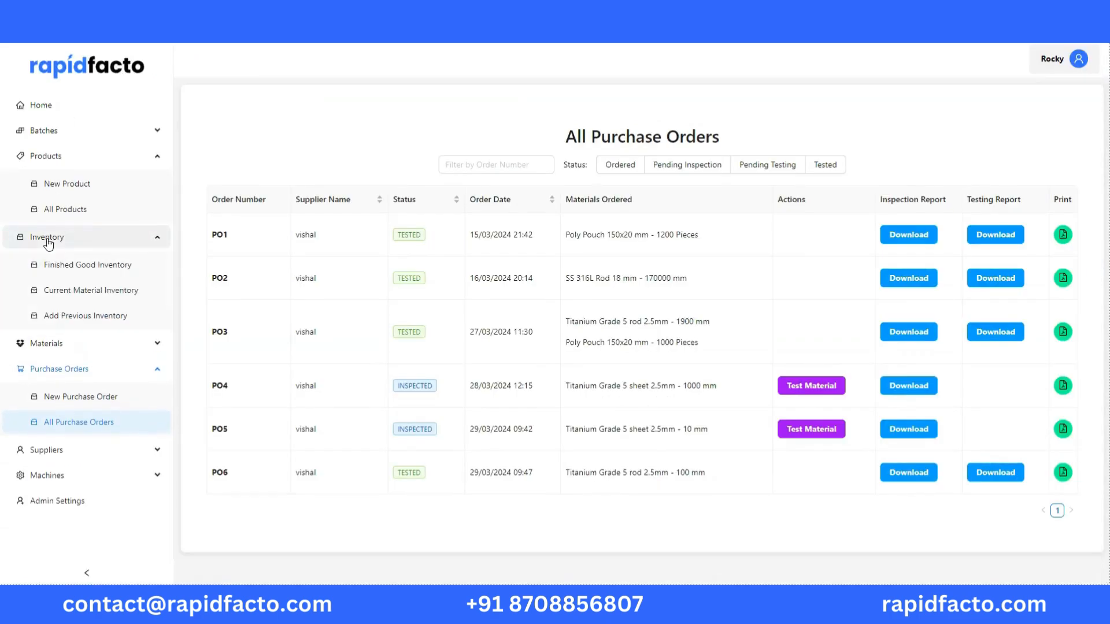
click(86, 291)
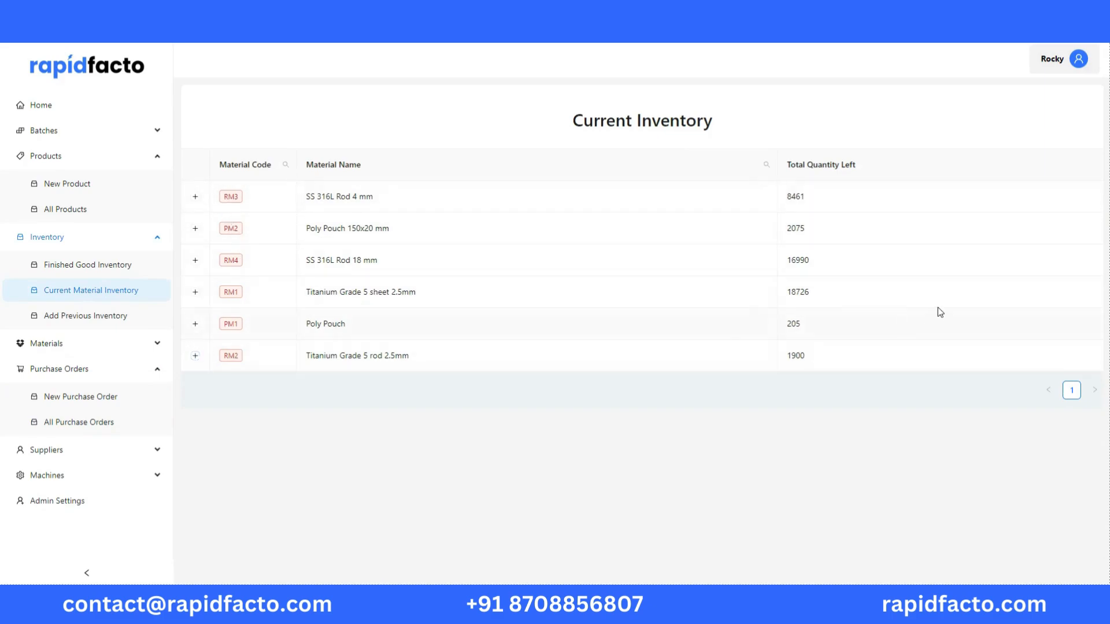
click(195, 197)
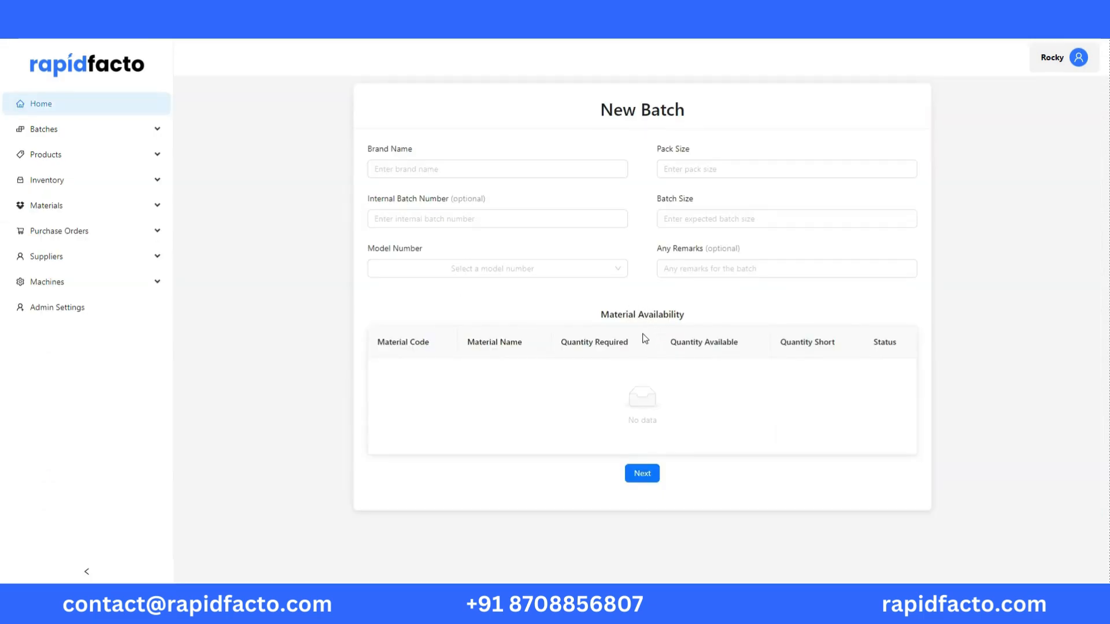
Fill in the new batch with brand name Acme, pack size 10 and batch size 15000
click(490, 168)
text(Acme)
click(665, 172)
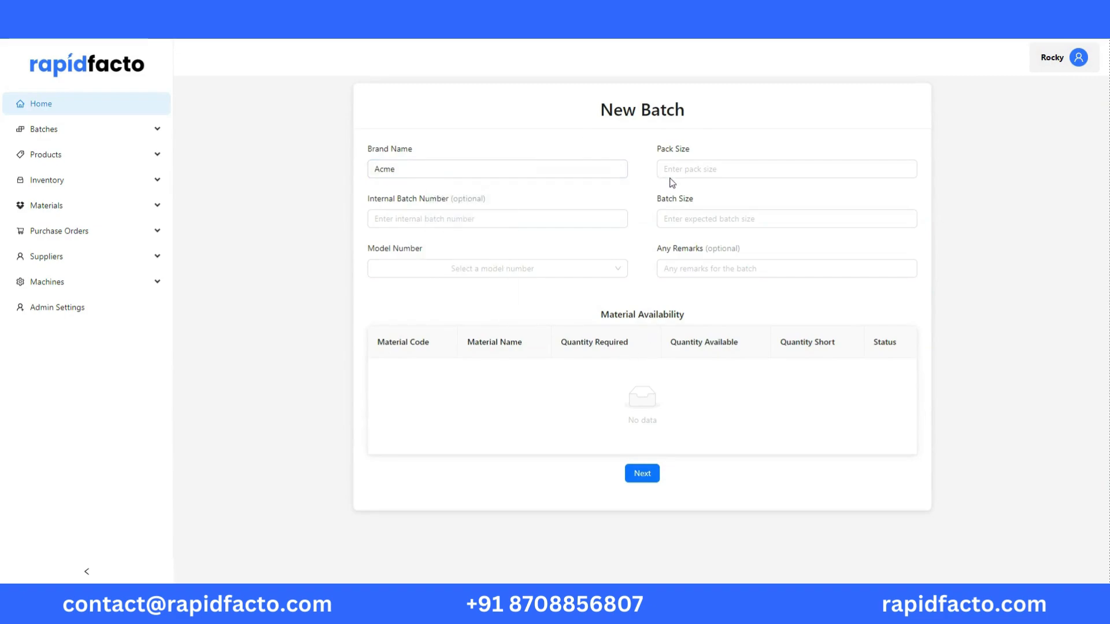
text(10)
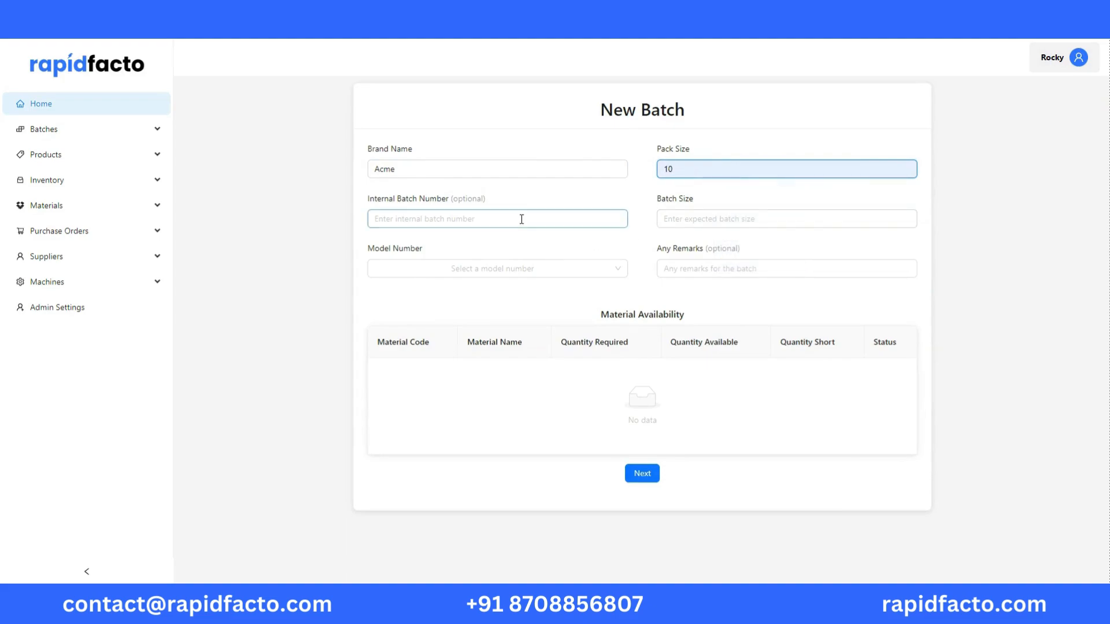
click(691, 216)
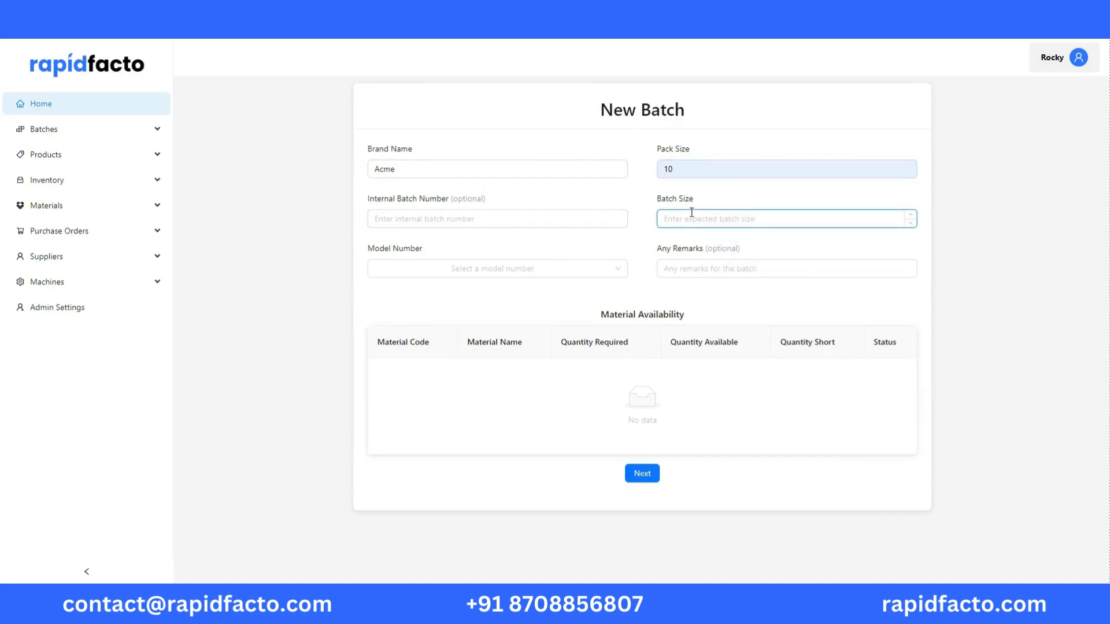
text(15000)
Choose model MN3: Schanz Pin Screw Diameter 5 mm for the new batch, leaving the remarks empty
click(580, 269)
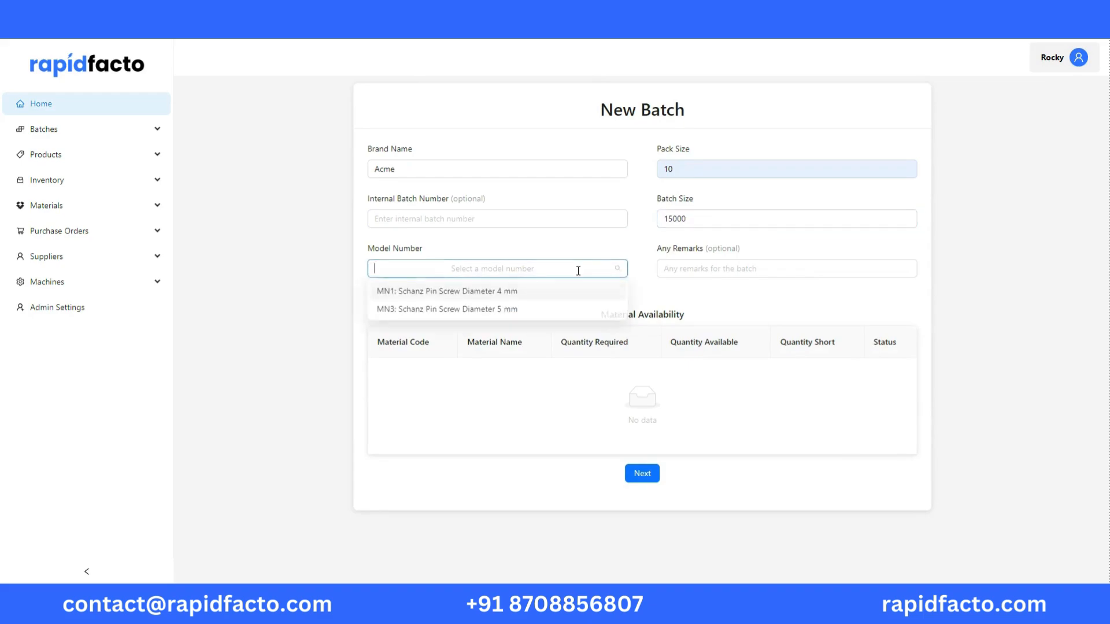
click(497, 311)
click(694, 269)
click(677, 293)
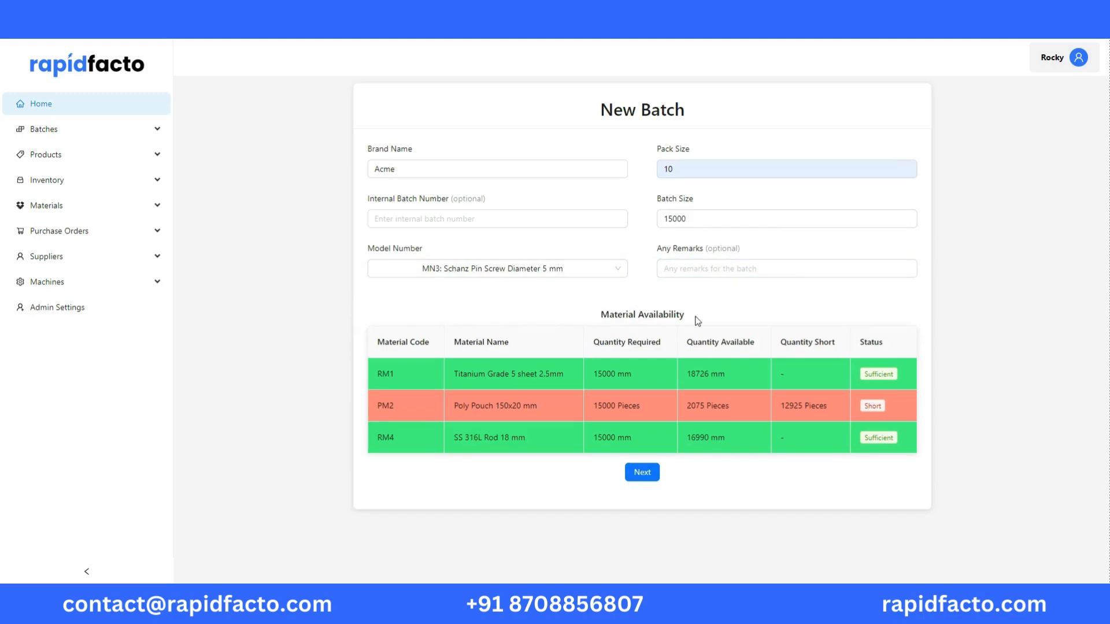
Set the new batch's size to 1500, proceed with the batch and submit its raw material requisition at 1500 mm per material
click(689, 222)
click(695, 226)
key(BackSpace)
text(0)
key(BackSpace)
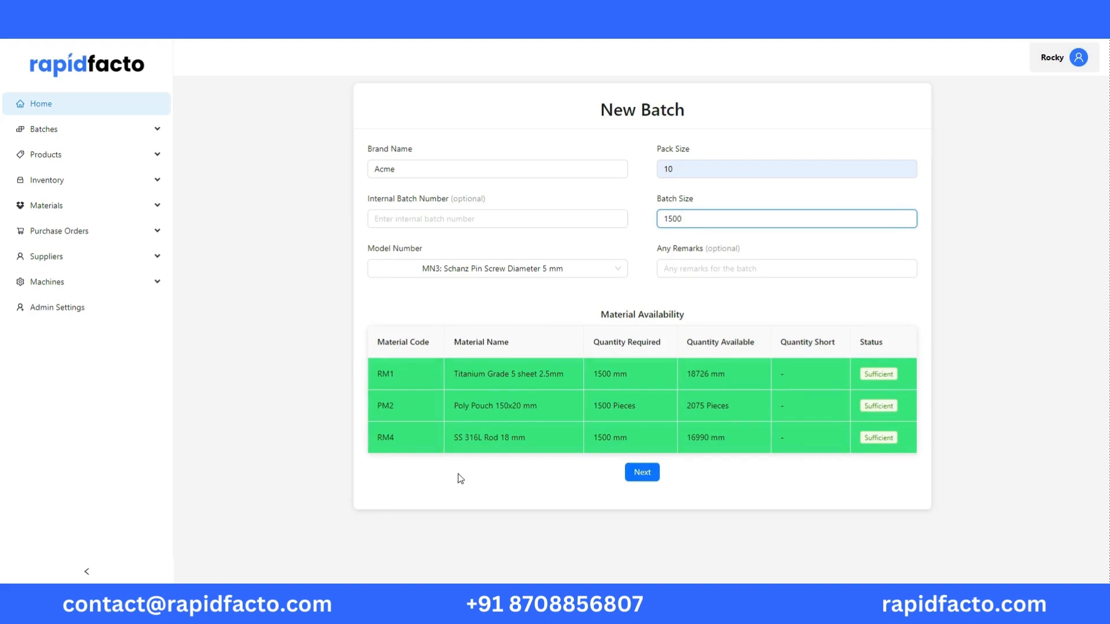
click(636, 478)
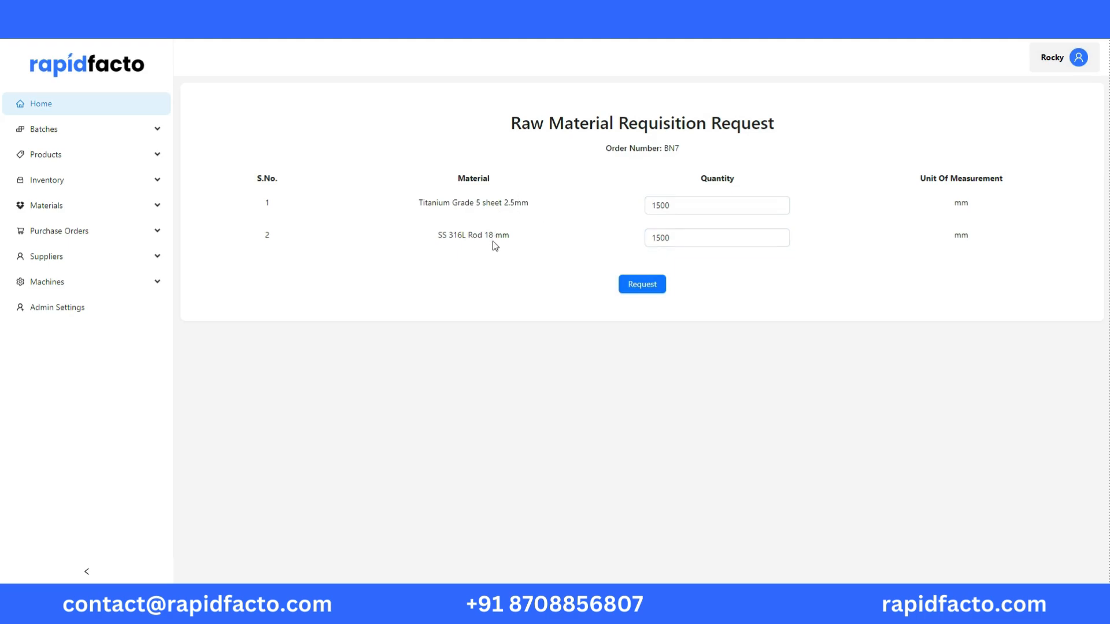
click(634, 286)
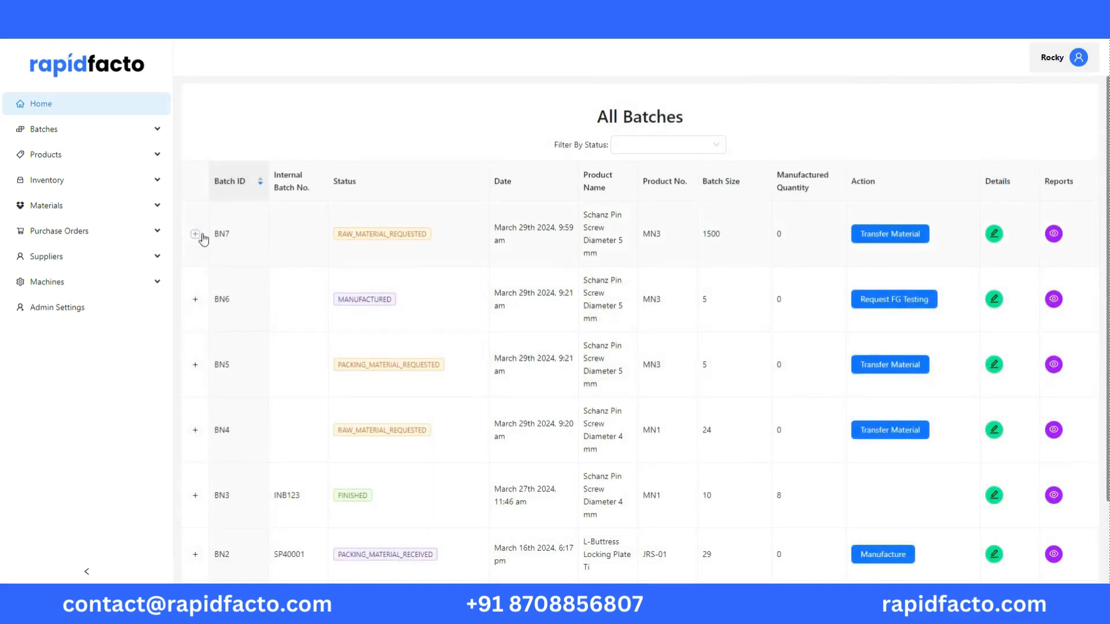
Transfer raw material to the new batch by auto-assigning inventory for SS 316L Rod 18 mm and Titanium Grade 5 sheet 2.5mm
click(874, 240)
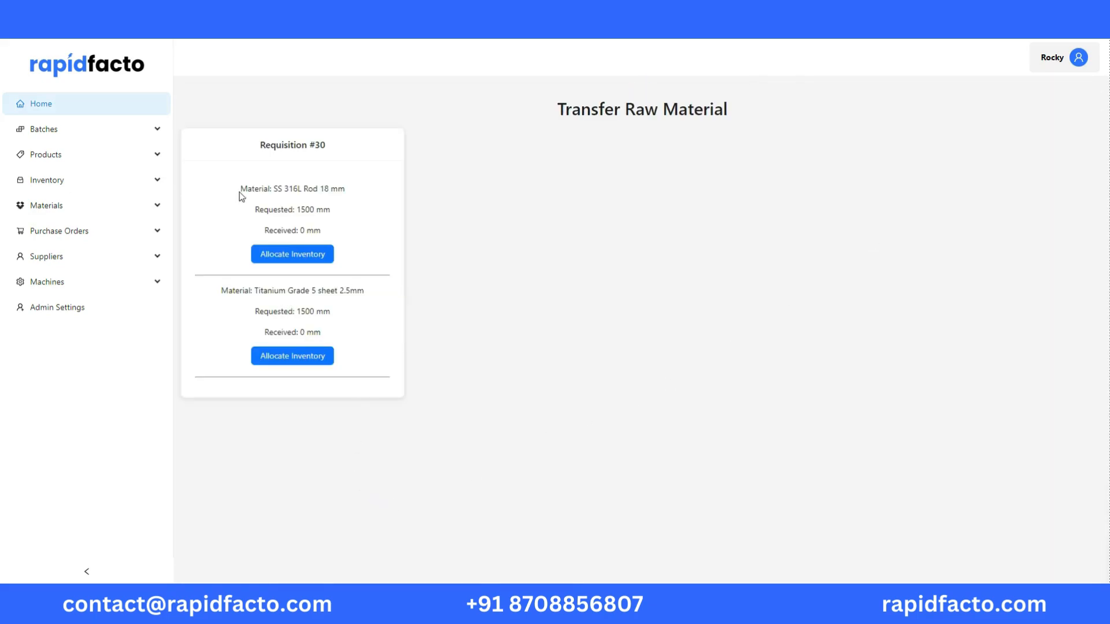
click(313, 261)
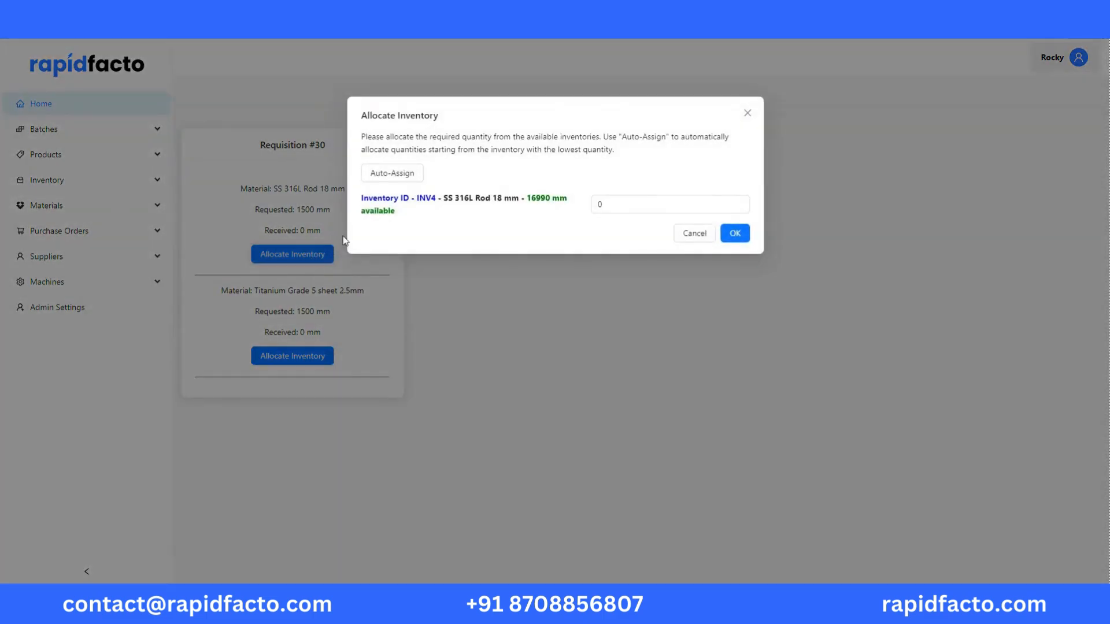
click(393, 176)
click(734, 233)
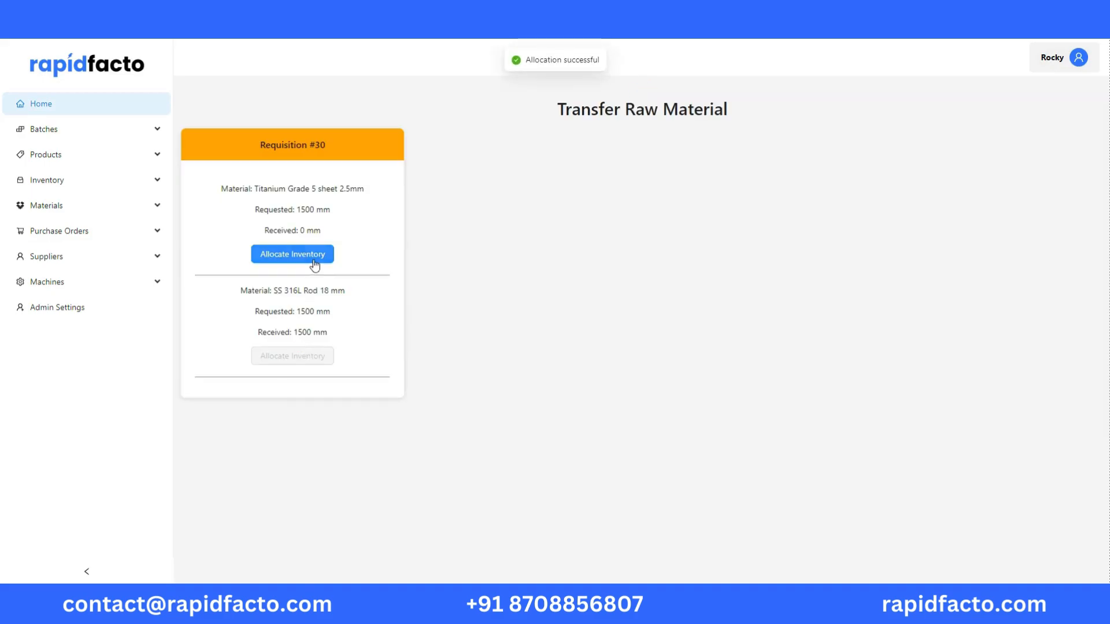
click(313, 259)
click(392, 176)
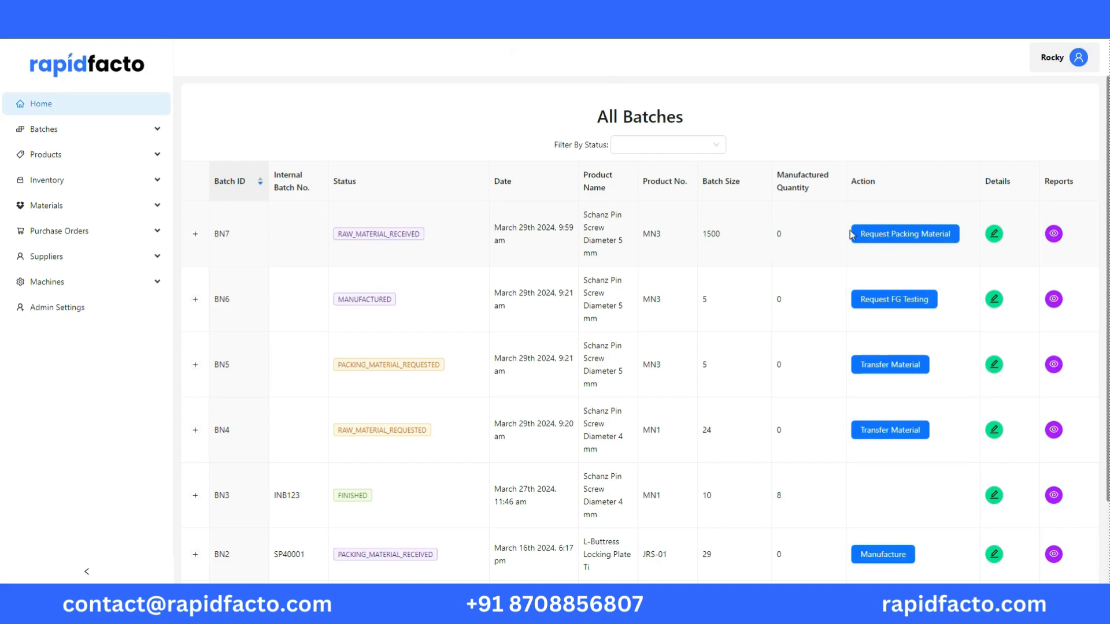
Request 1500 pieces of Poly Pouch 150x20 mm as packing material for the new batch
click(878, 234)
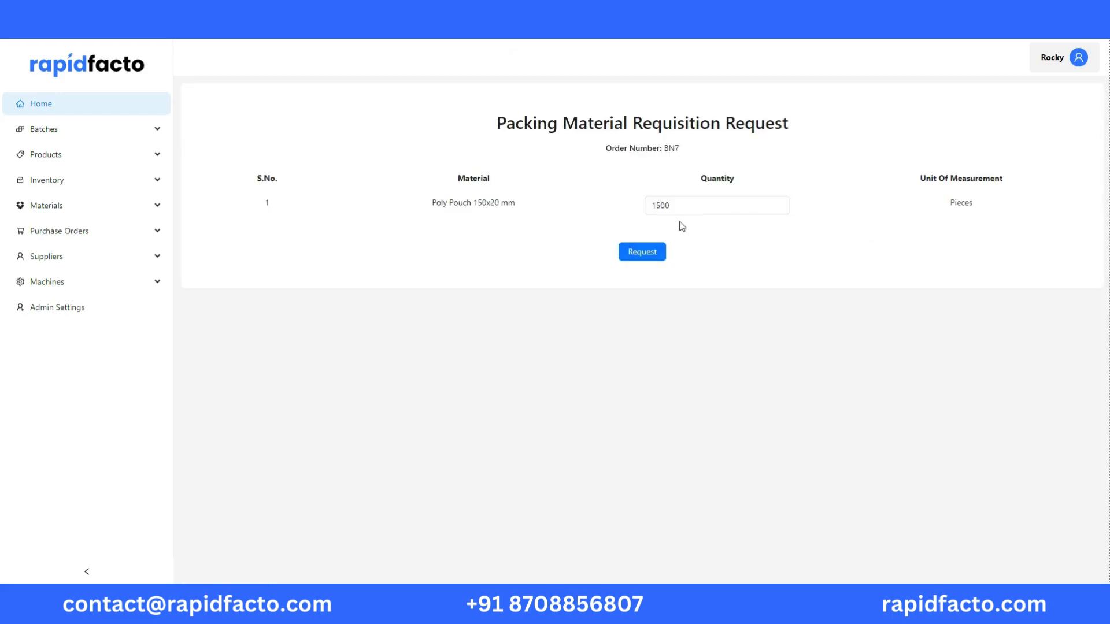
click(671, 205)
click(651, 258)
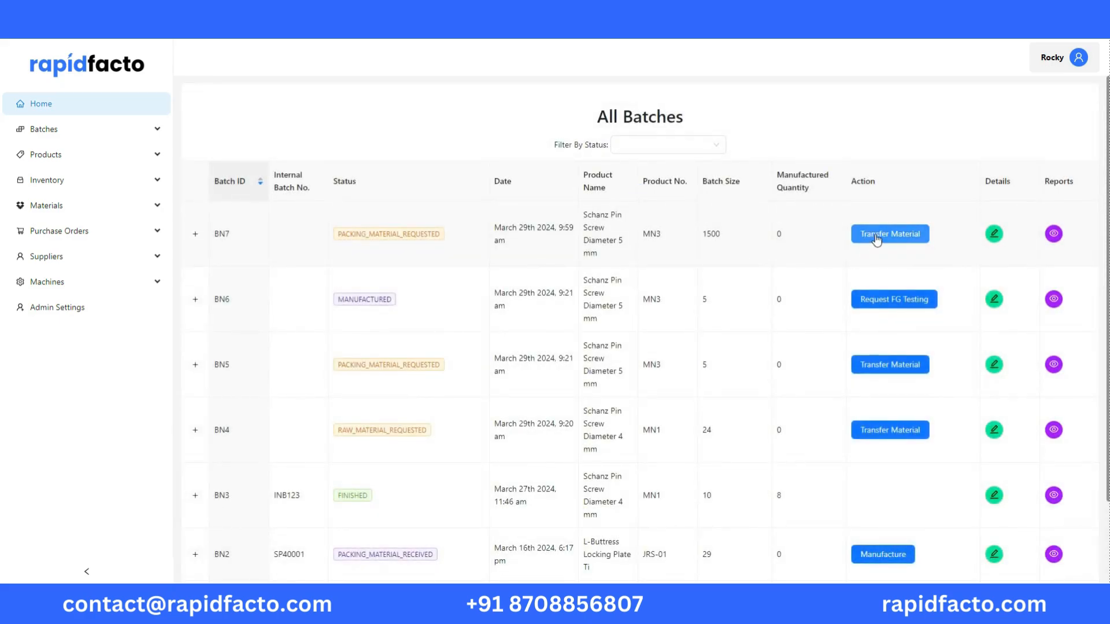
Transfer the new batch's packing material by auto-assigning 885 poly pouches from INV8 and 615 from INV3
click(877, 236)
click(330, 254)
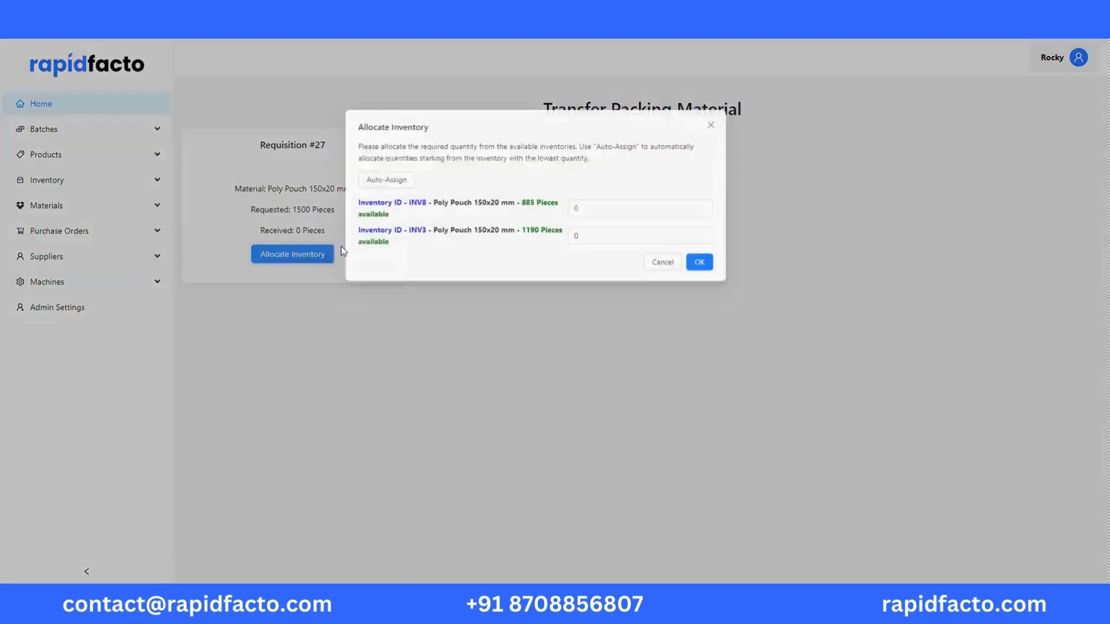
click(395, 175)
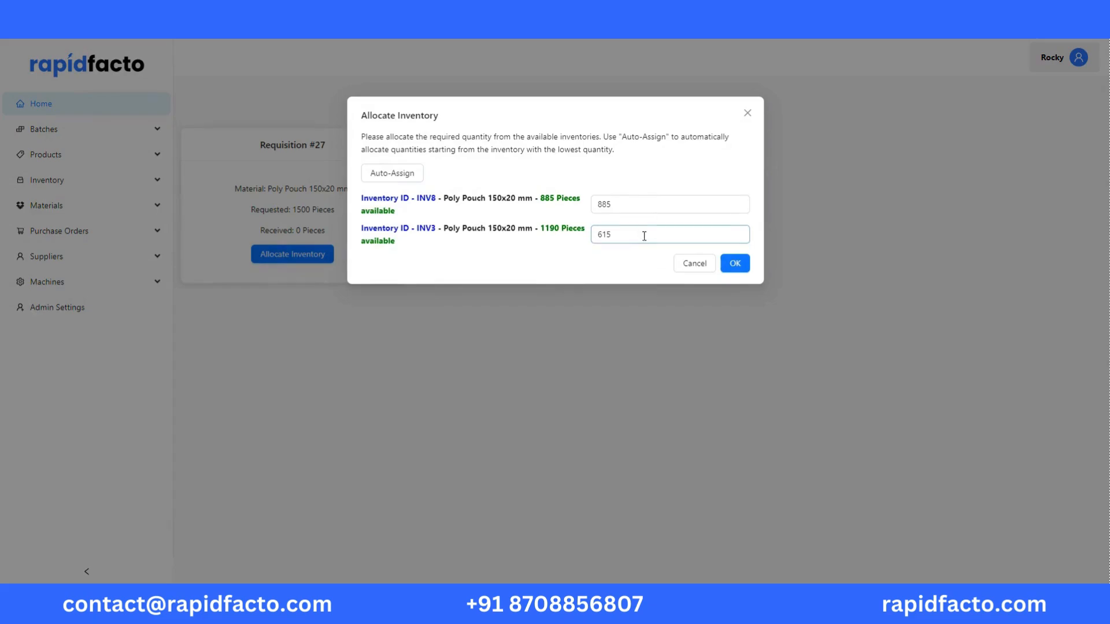
click(740, 268)
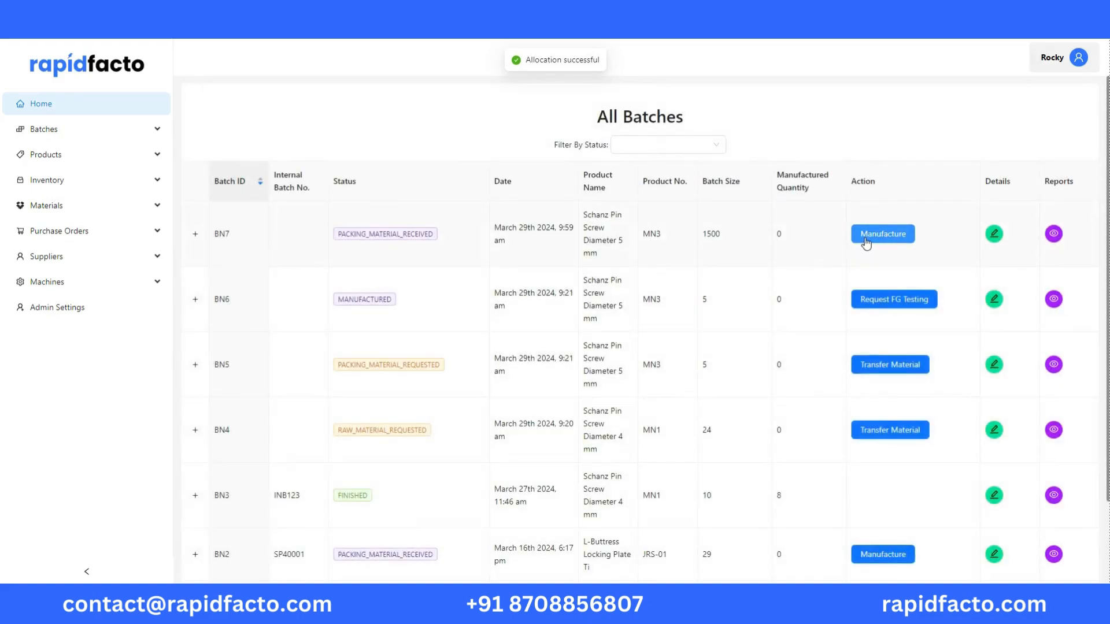
Open manufacturing for the new batch and start Step 1: Size Parting with machine MCN3 and the operator's name
click(865, 239)
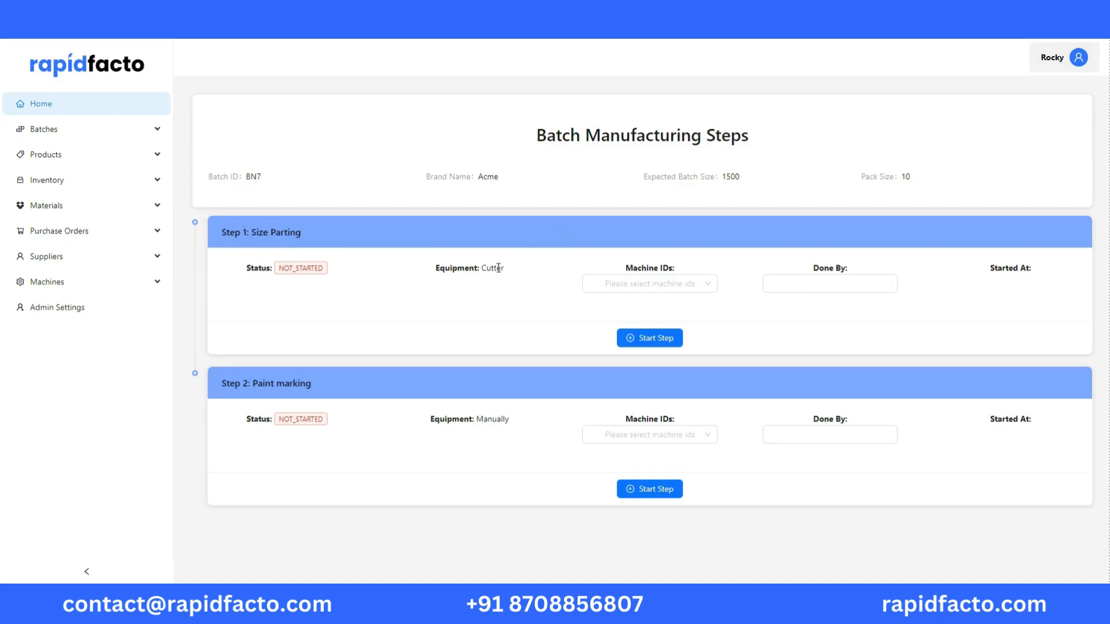
click(624, 283)
click(615, 313)
click(615, 327)
click(616, 342)
click(619, 332)
click(618, 332)
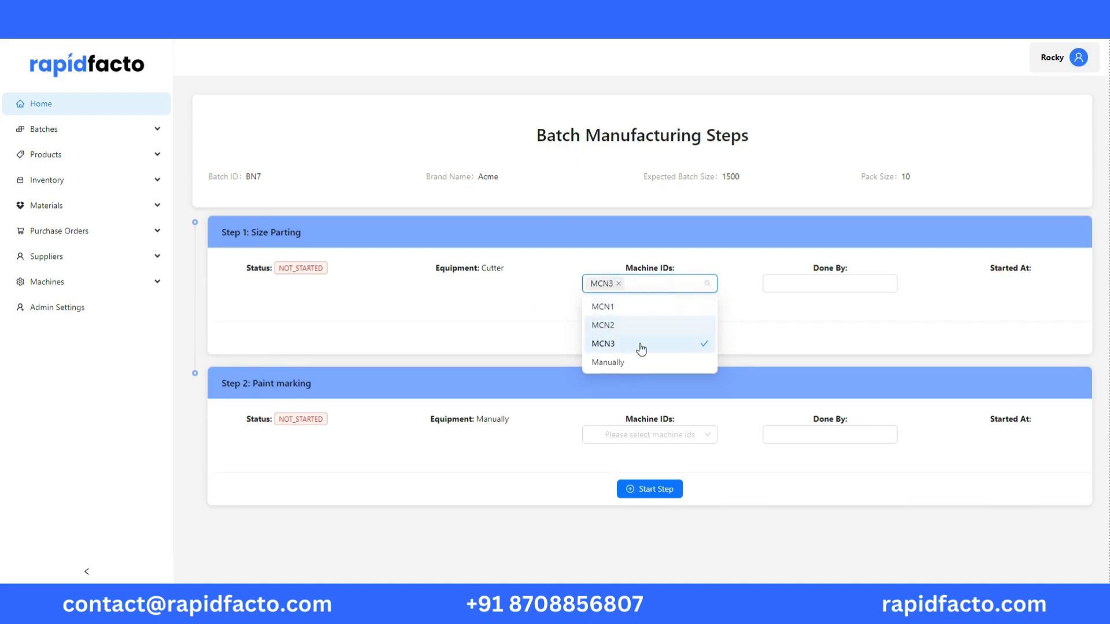
click(788, 287)
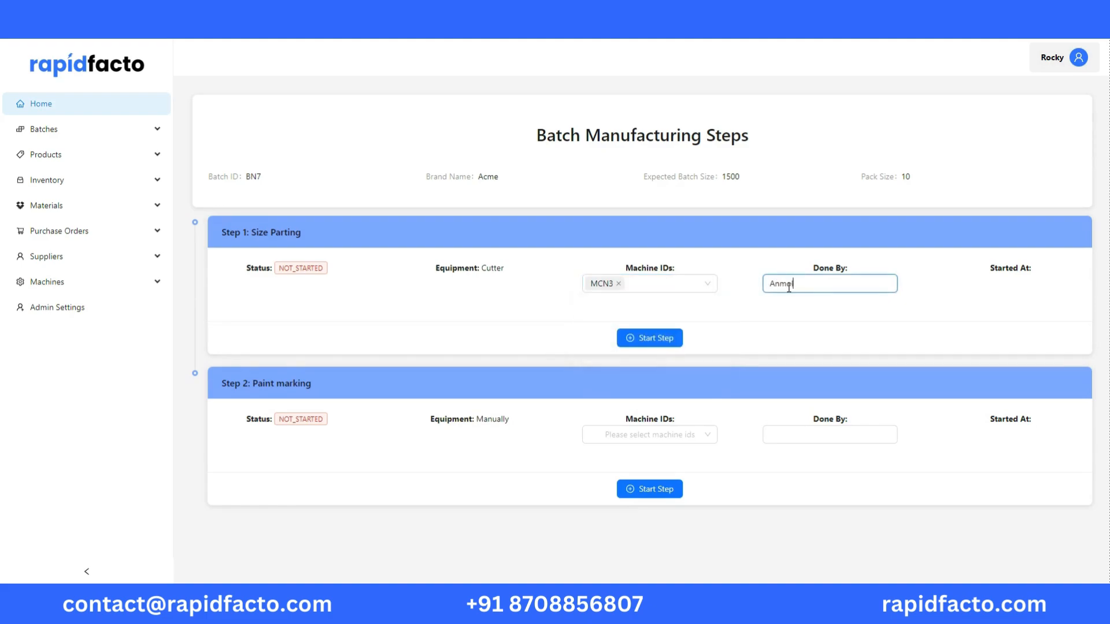
click(678, 343)
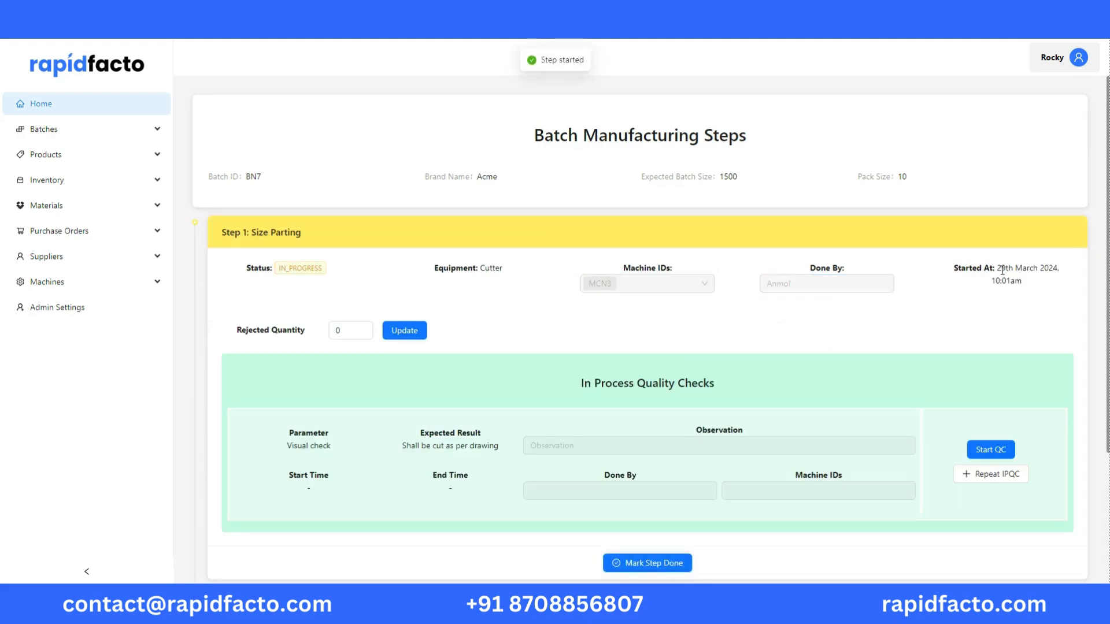
Start the in-process visual check of Size Parting and copy its expected result, "Shall be cut as per drawing", into the observation
scroll(553, 262, down, 3)
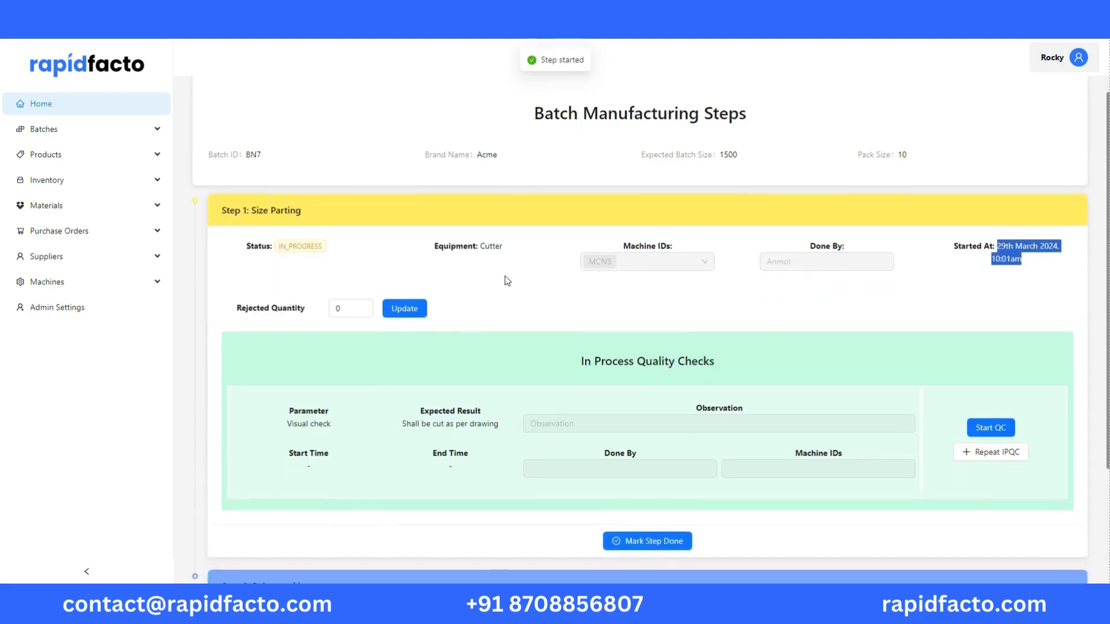
scroll(601, 260, up, 1)
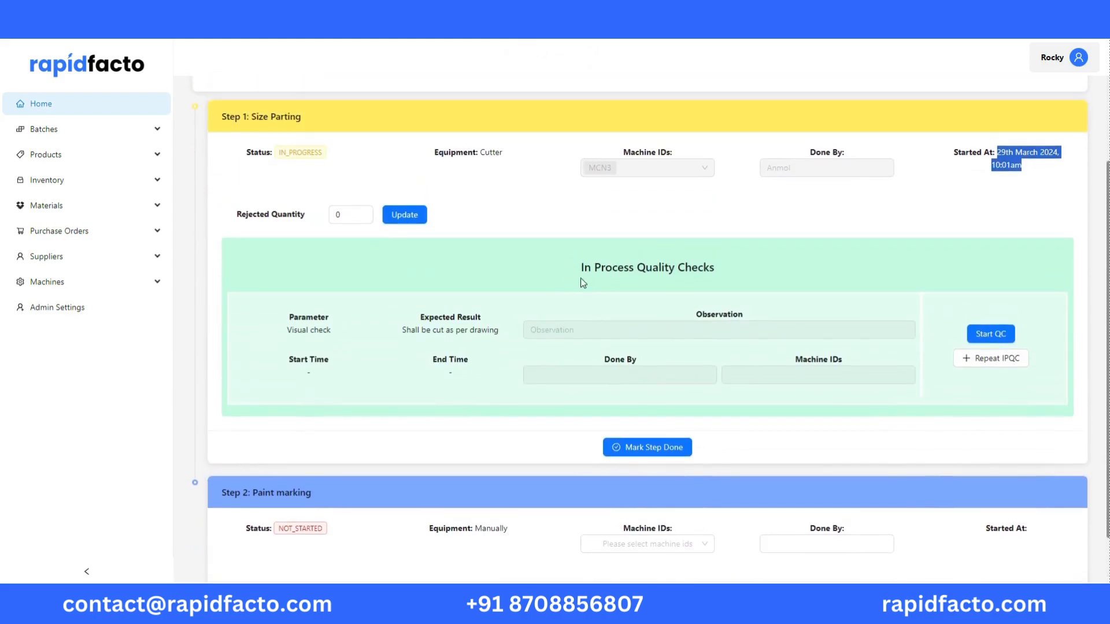
click(818, 272)
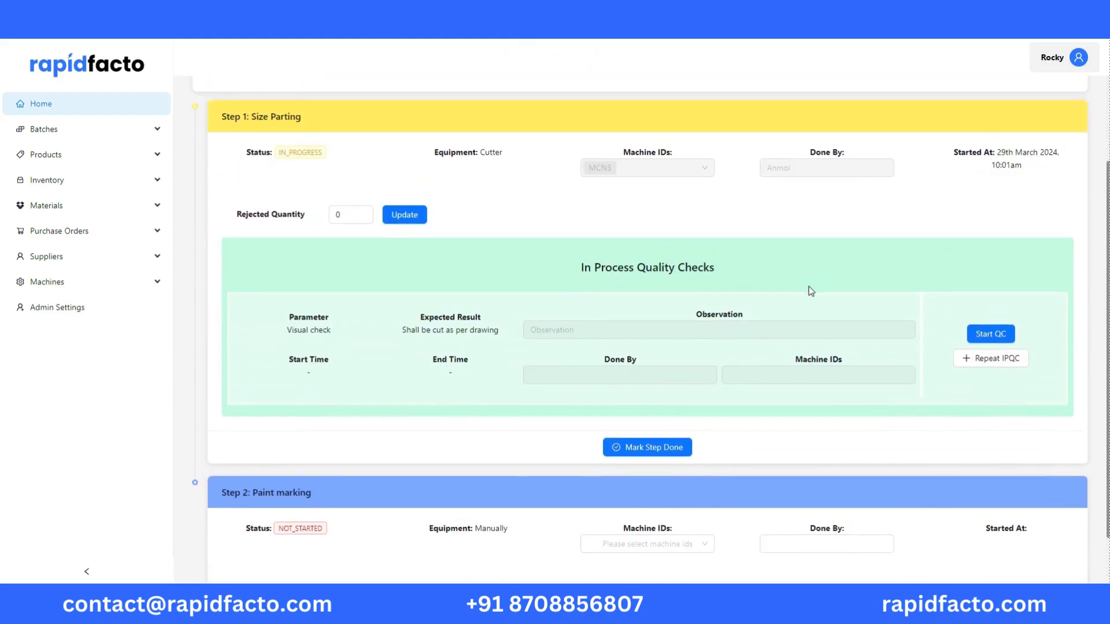
scroll(810, 289, up, 1)
click(990, 392)
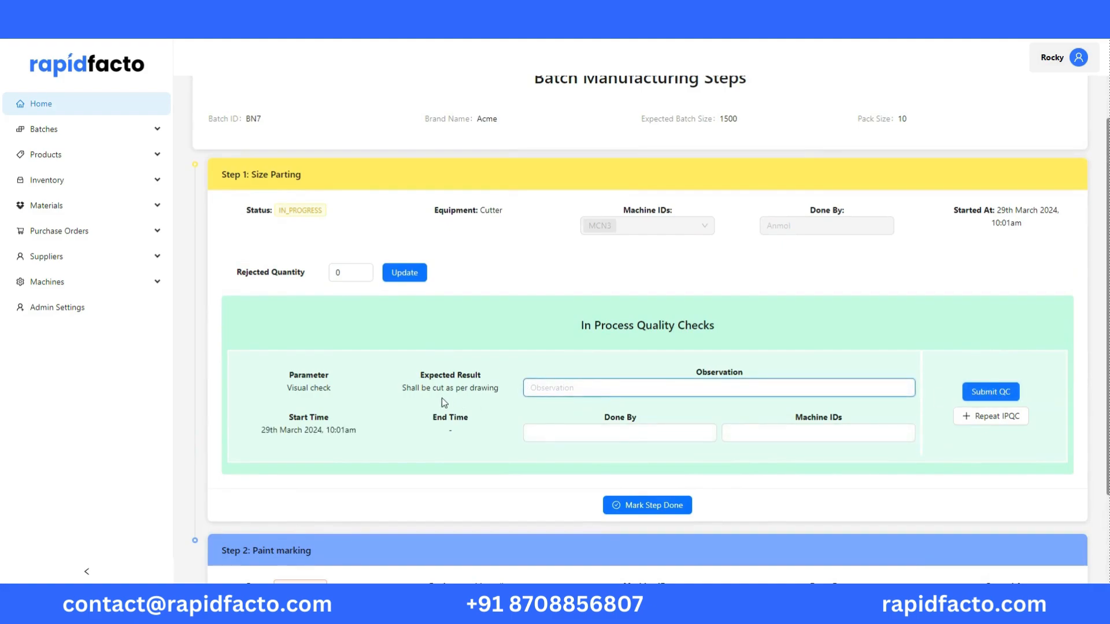
drag(403, 388, 518, 399)
key(ctrl+c)
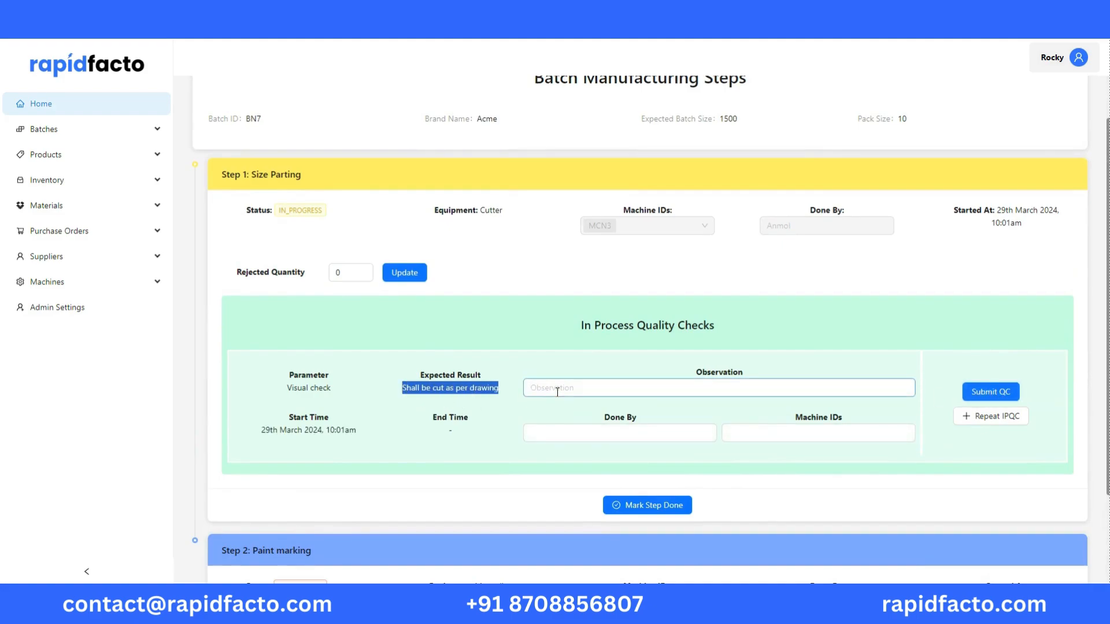
click(552, 388)
key(ctrl+v)
Enter the inspector's name and machine ID MC3 for the visual check, submit it and check its recorded start time
click(585, 432)
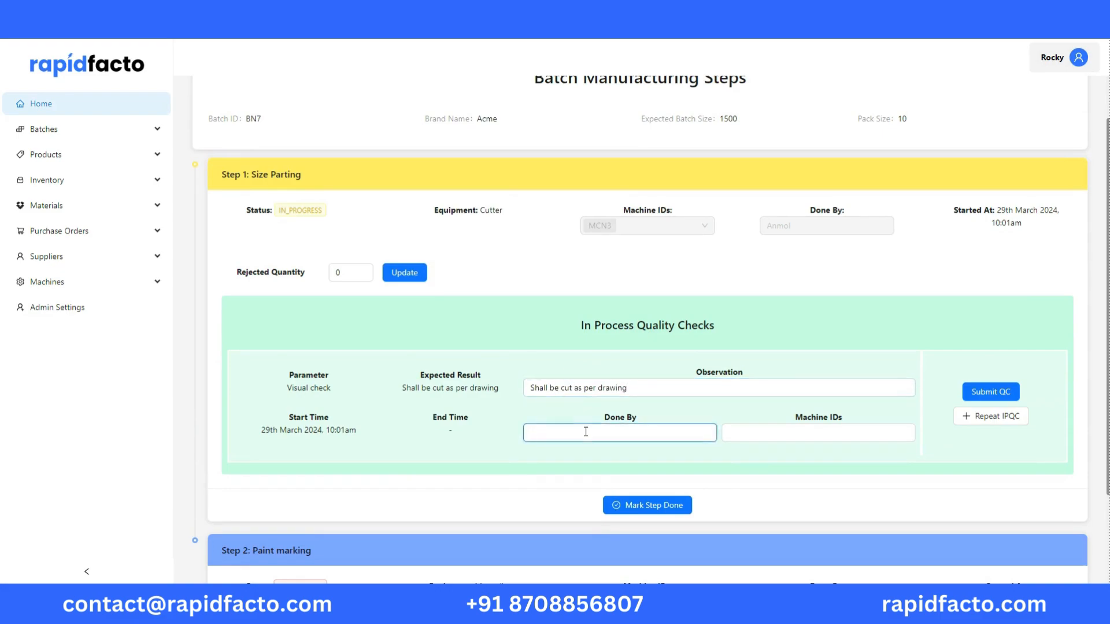
text(Ramesh)
click(726, 433)
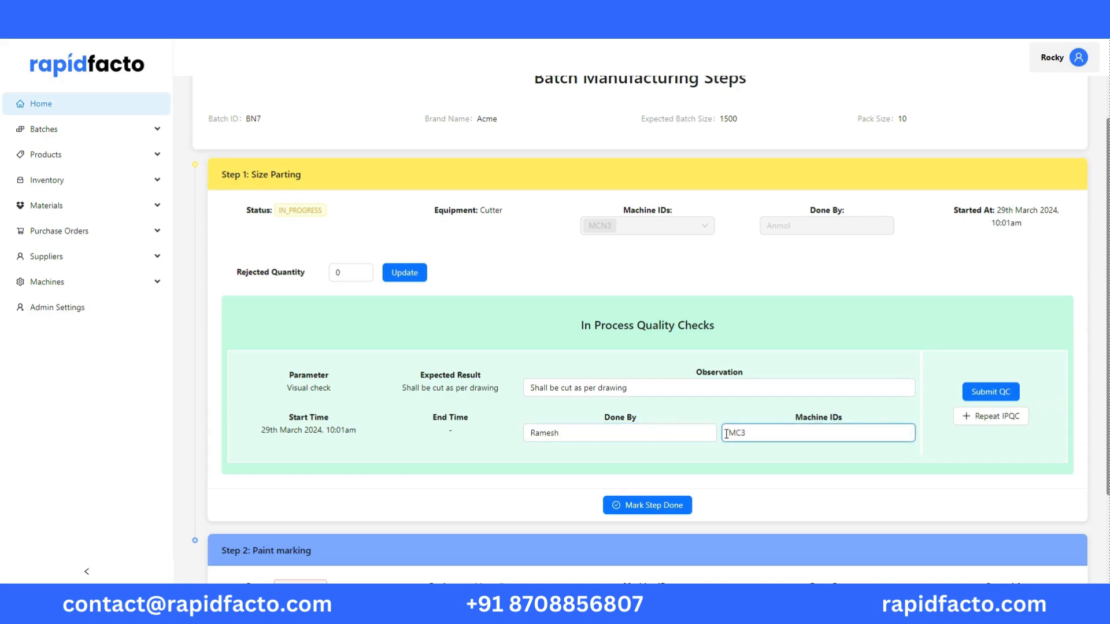
scroll(751, 470, down, 1)
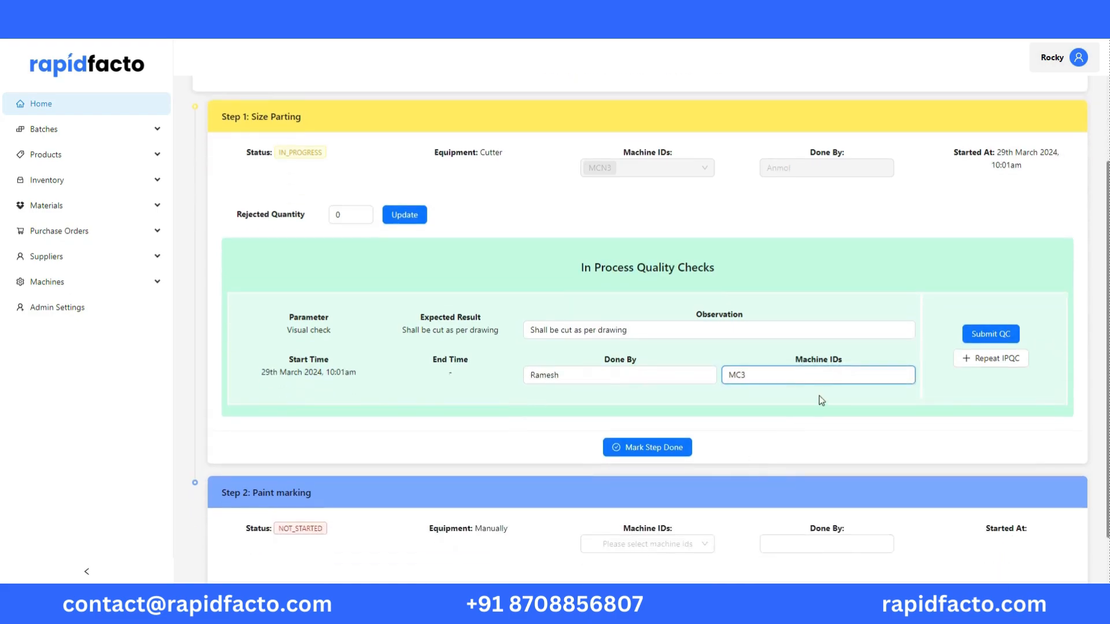
click(984, 335)
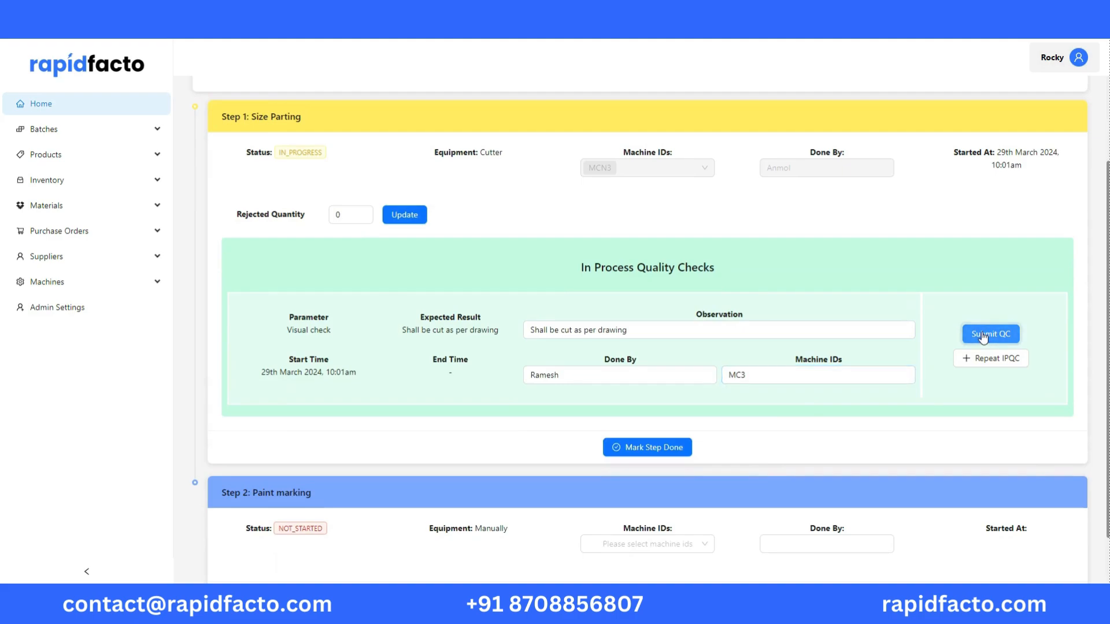
drag(504, 375, 268, 386)
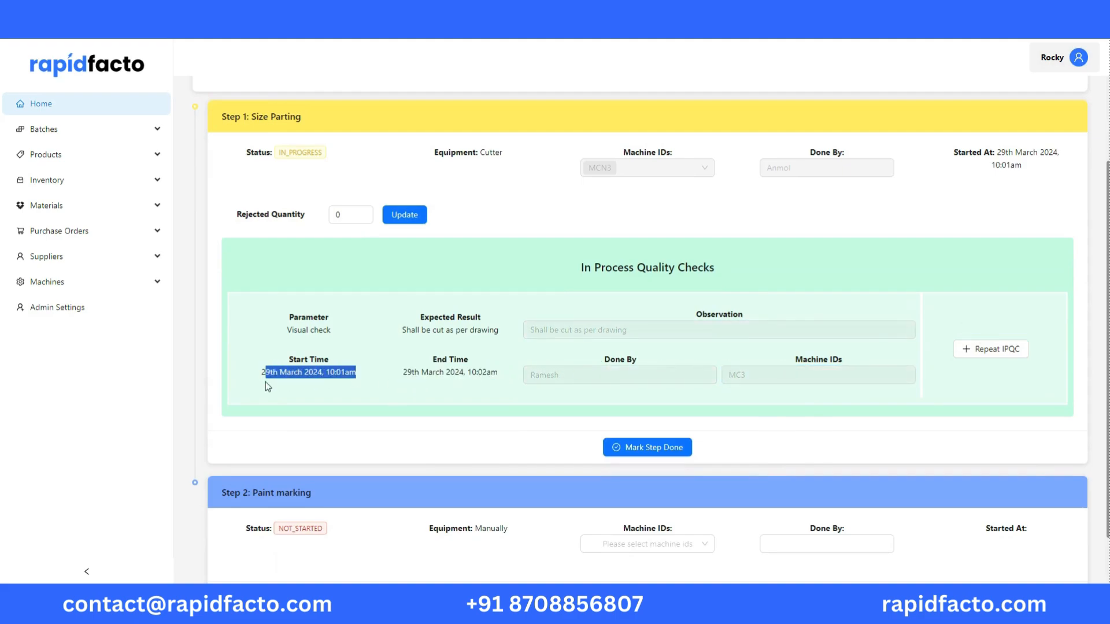
click(337, 397)
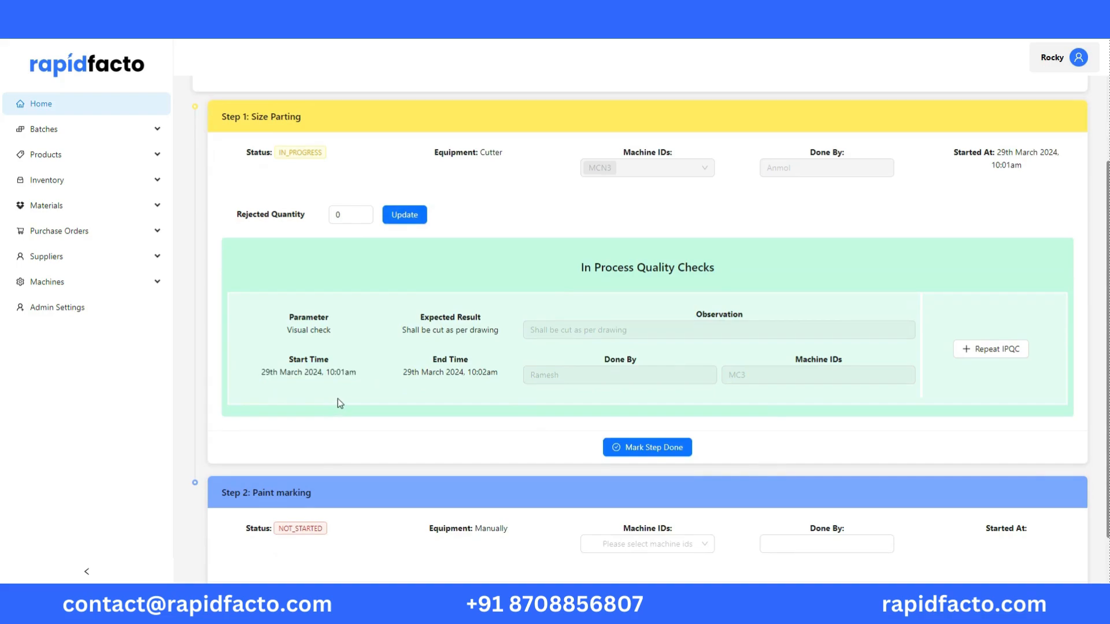
Add a repeat of the Size Parting visual check, start it and set its machine ID to MC4
click(975, 359)
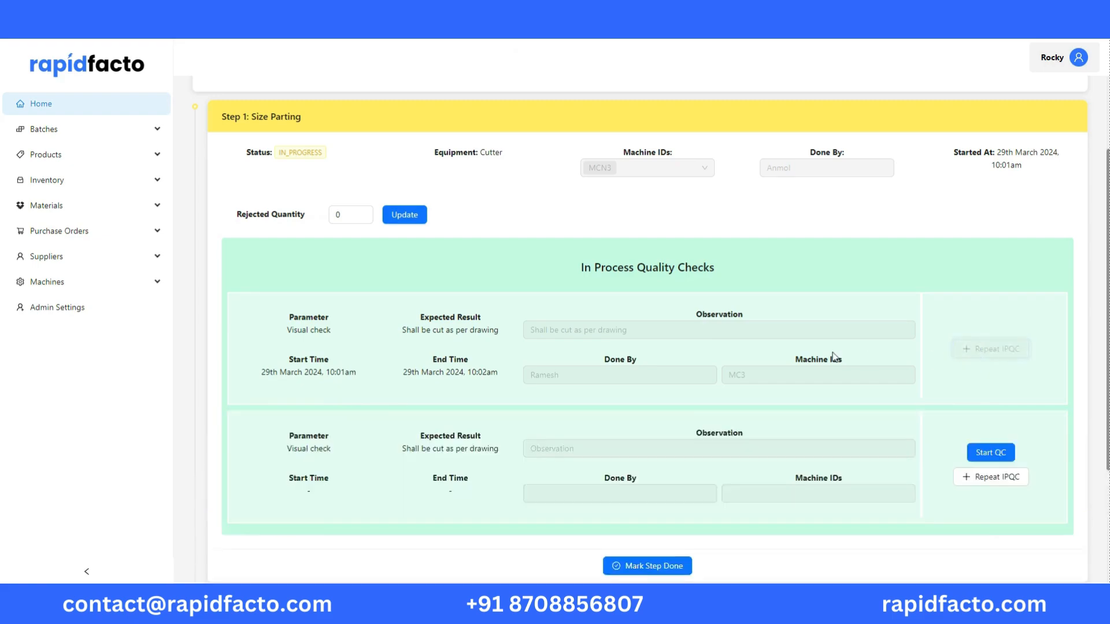
scroll(833, 352, down, 3)
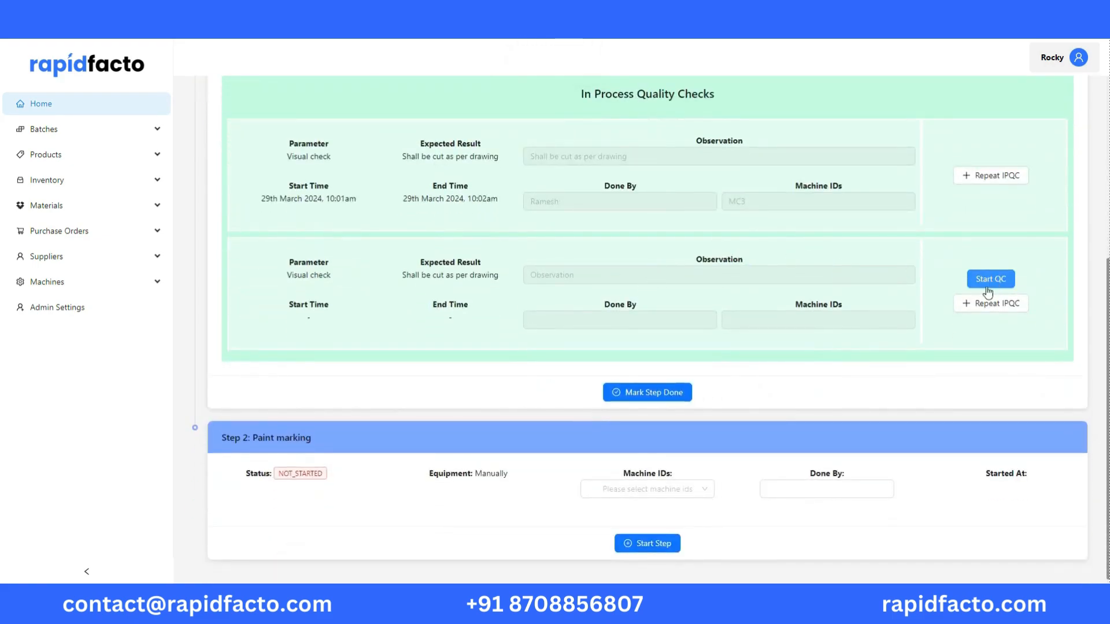
click(754, 321)
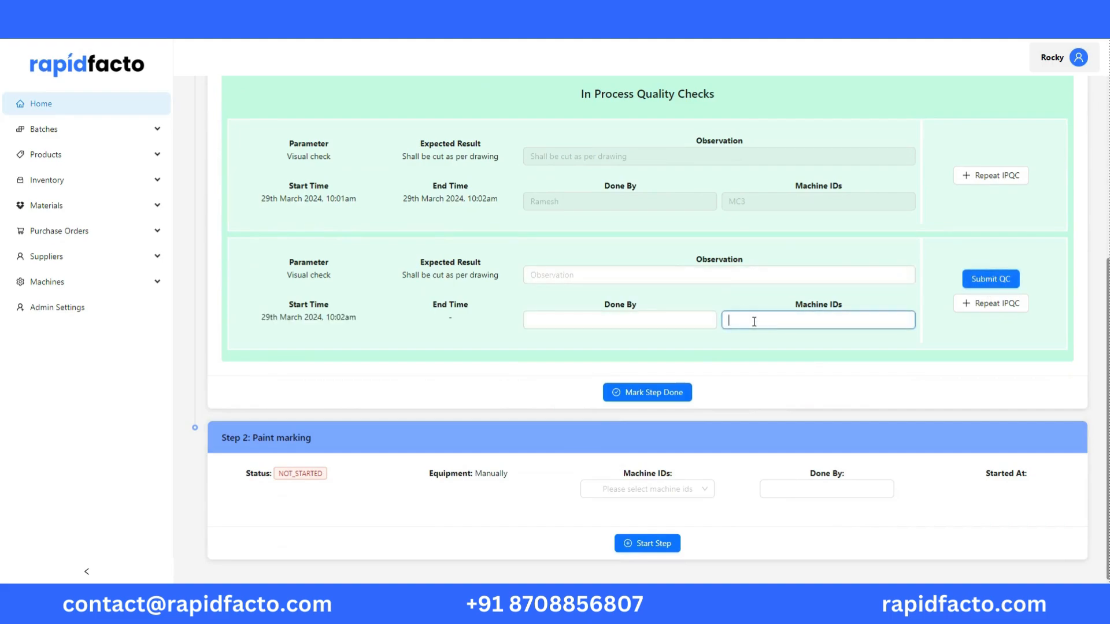
text(MC4)
Fill in the repeated check's observation as "Shall be cut as per drawing", add the inspector's name and submit the check
drag(510, 286, 403, 275)
key(ctrl+c)
click(543, 276)
key(ctrl+v)
click(579, 319)
text(R)
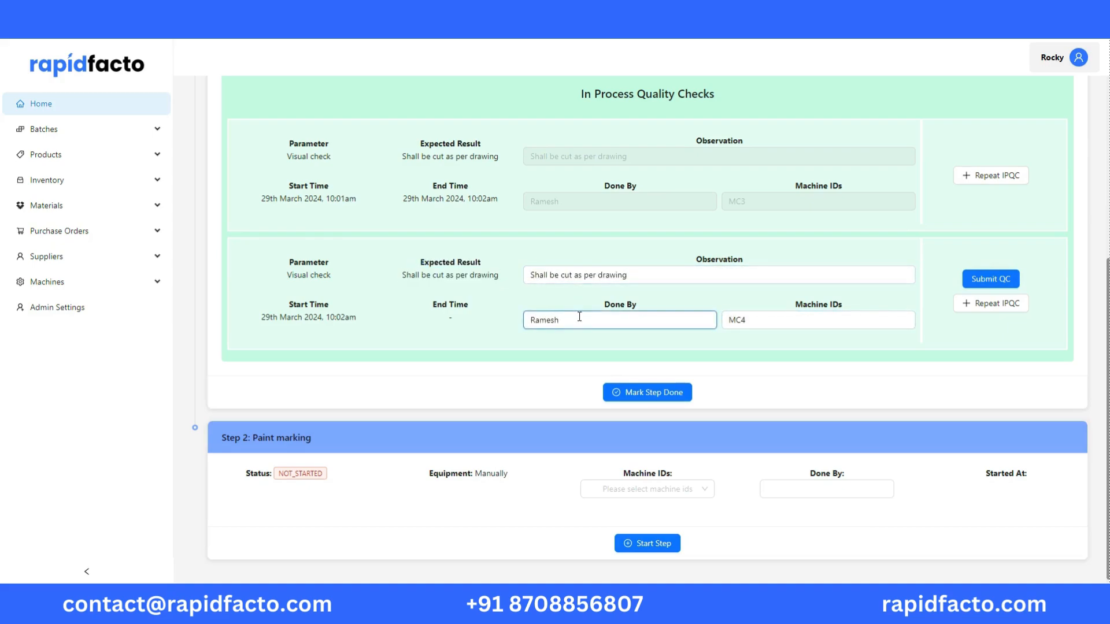
click(990, 279)
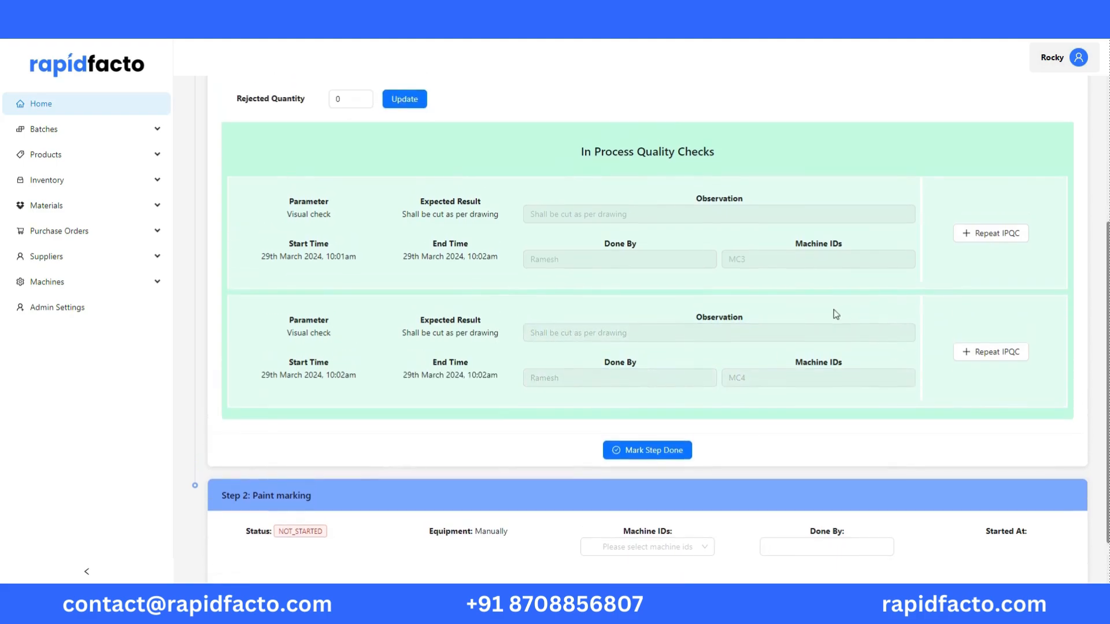
Review the Size Parting entries with both quality checks and mark the step as done
scroll(956, 394, up, 2)
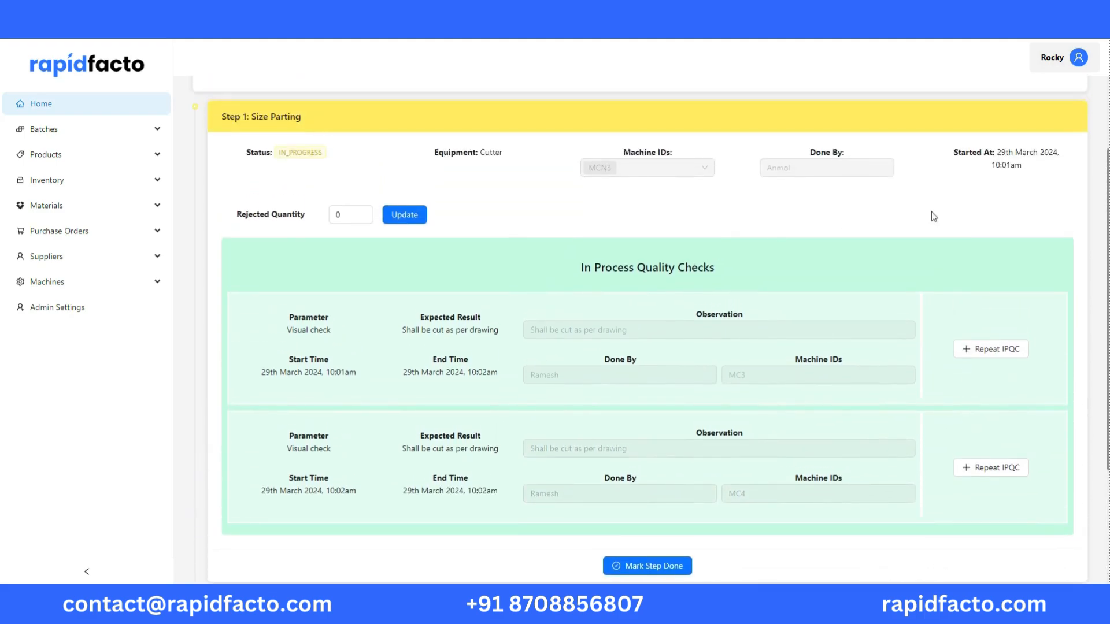
scroll(752, 358, down, 1)
click(669, 507)
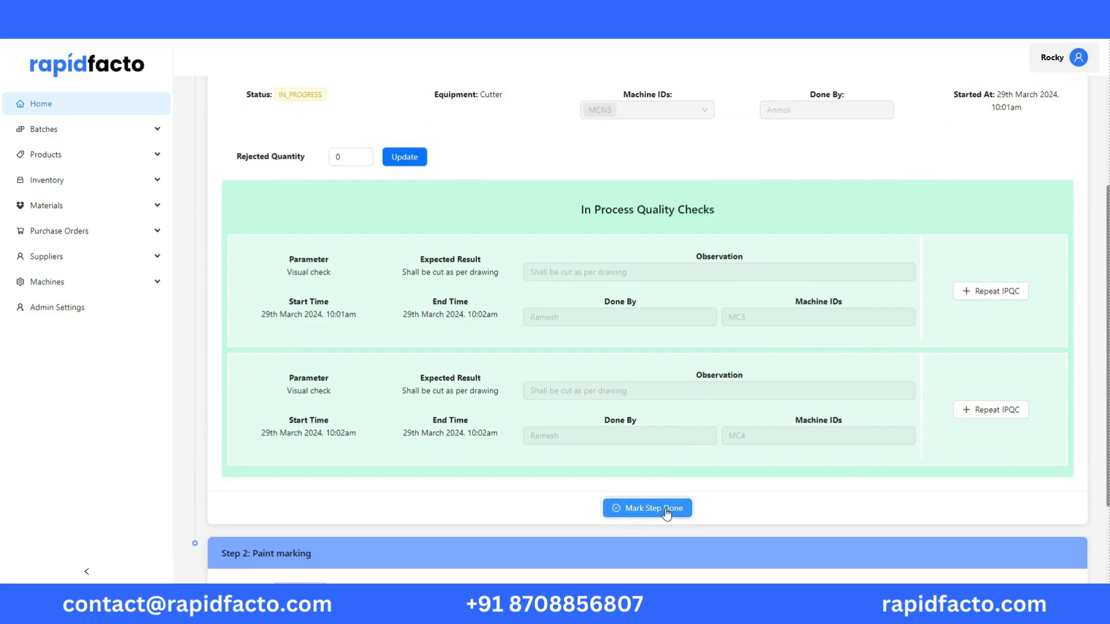
click(668, 509)
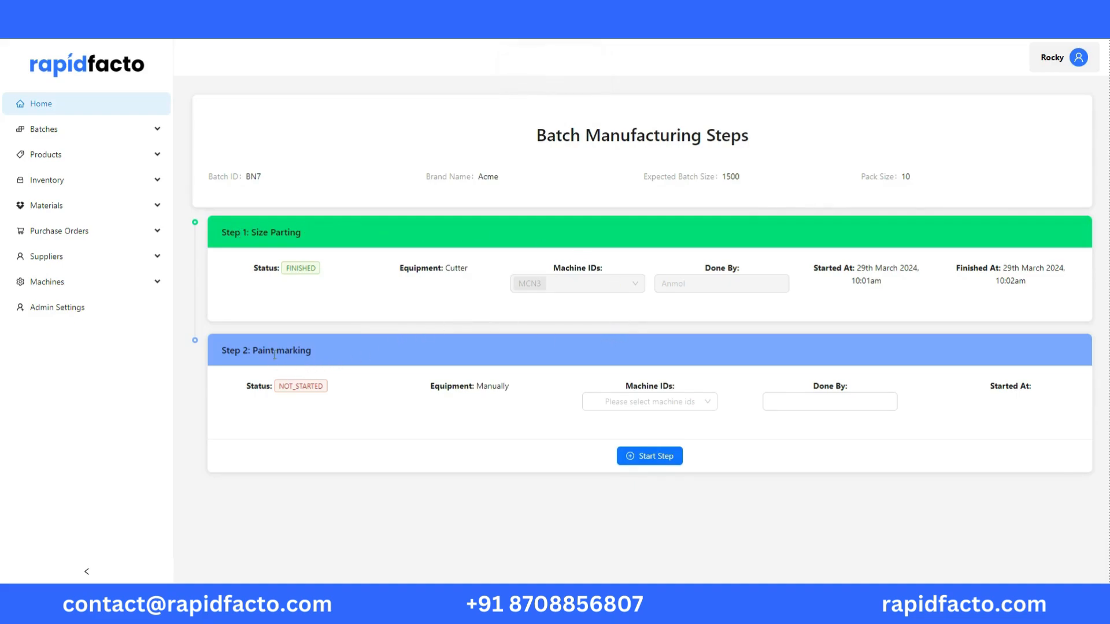
Assign machines MCN3 and MCN2 to the Paint marking step, enter the operator's name and start the step
click(675, 403)
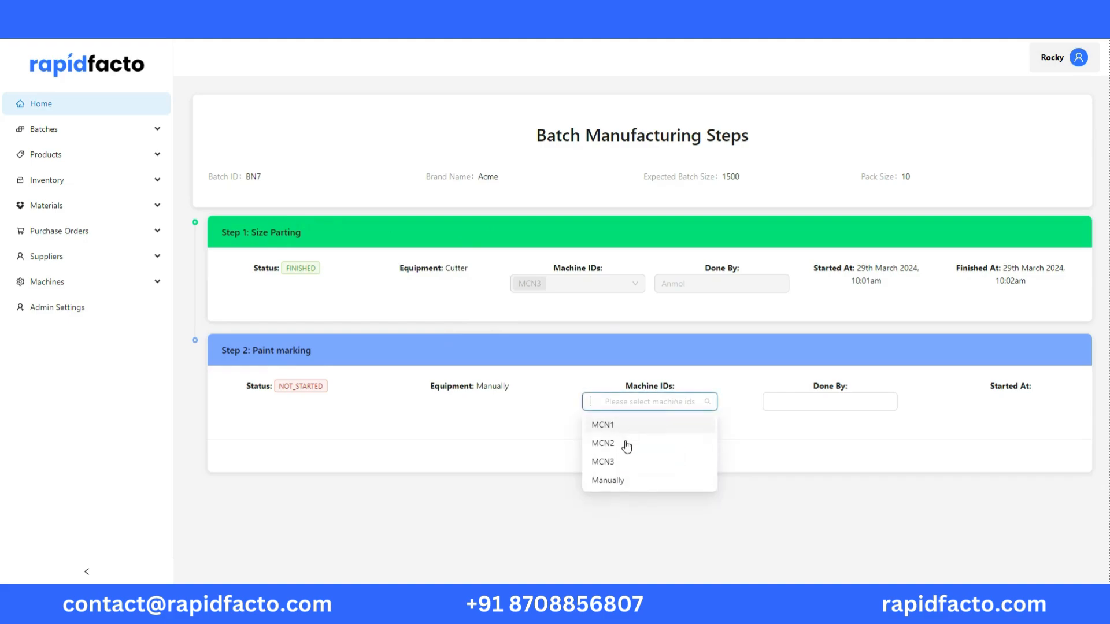
click(613, 462)
click(650, 444)
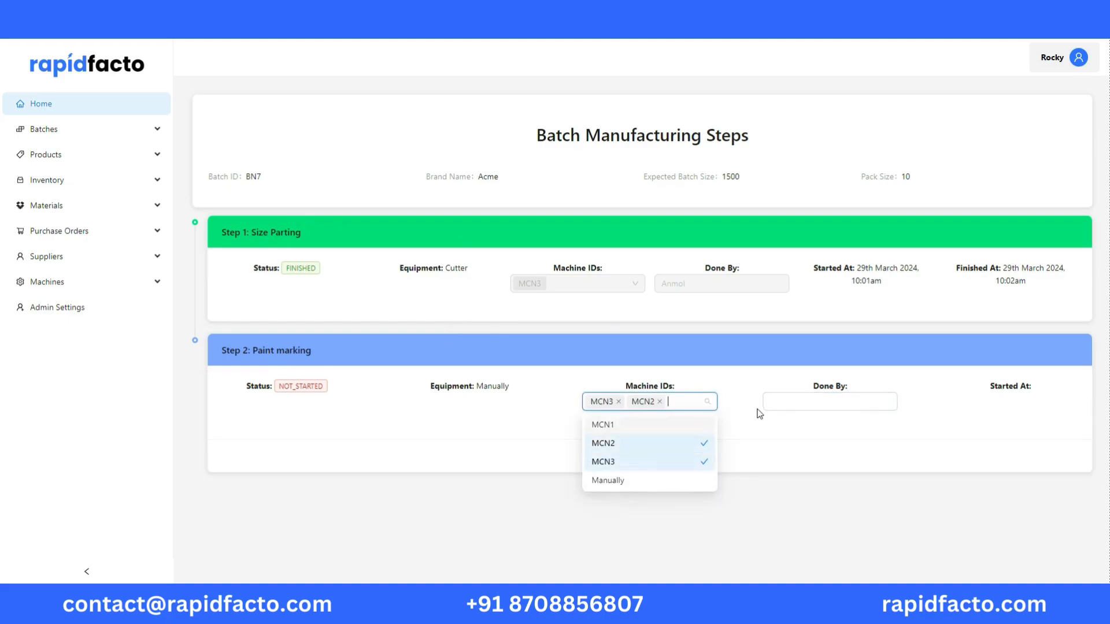
click(790, 403)
text(Anmol)
click(657, 454)
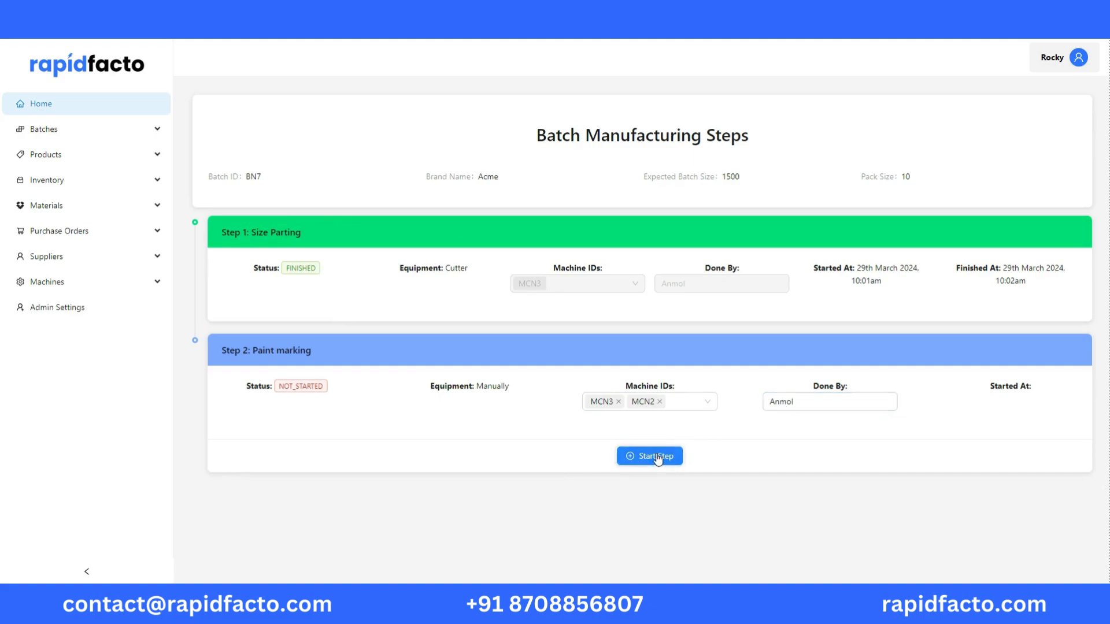
Update the Paint marking step's rejected quantity to 12 and mark the step as done
scroll(708, 441, down, 3)
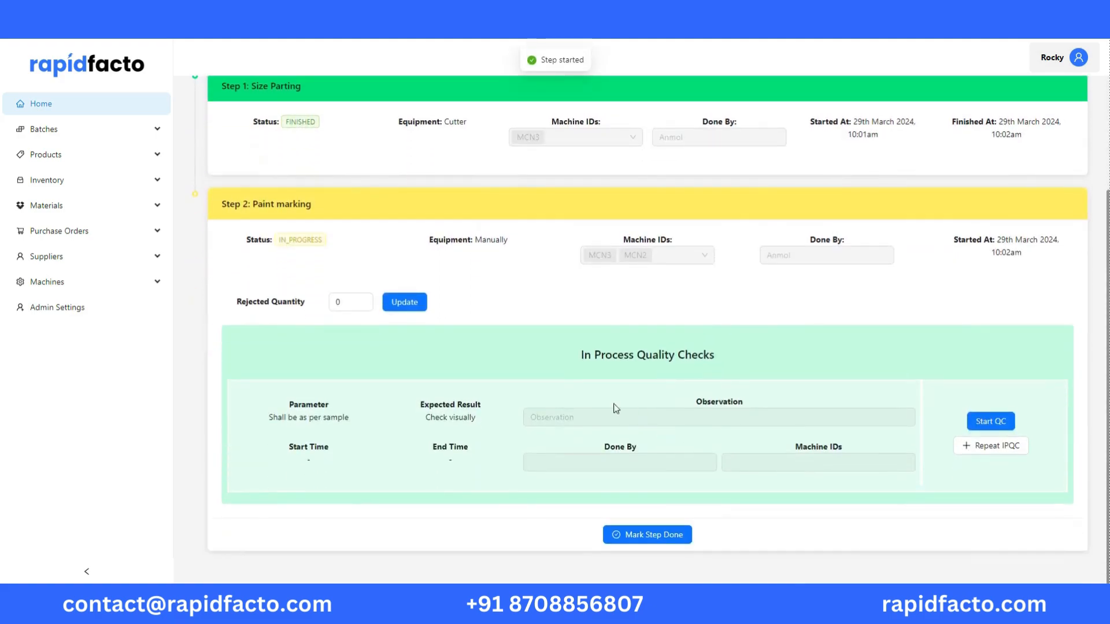
drag(580, 370, 738, 359)
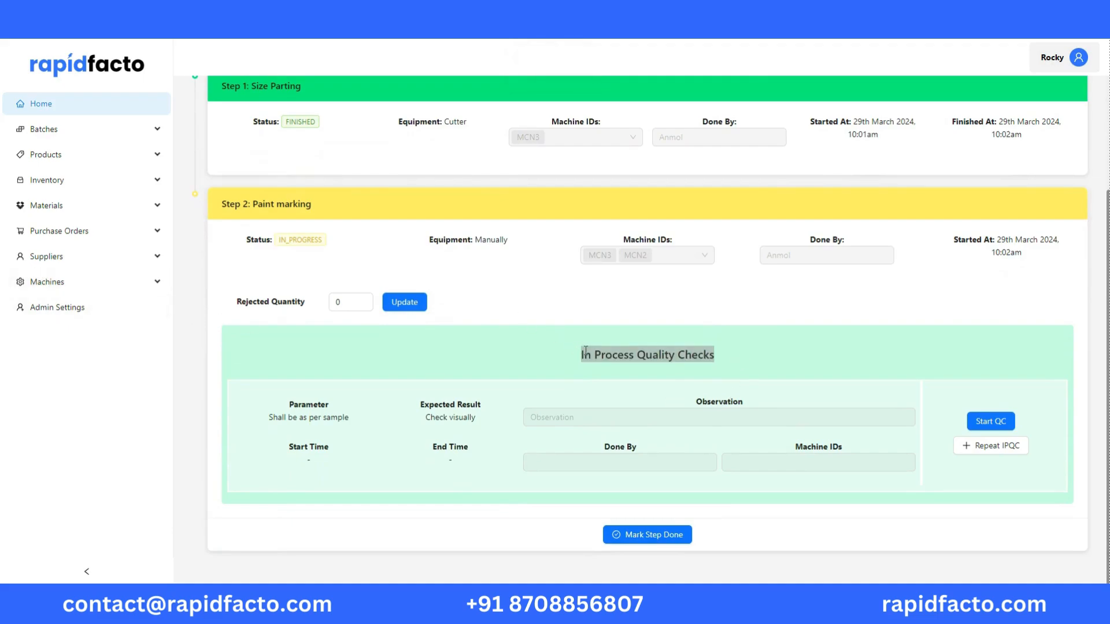
click(578, 352)
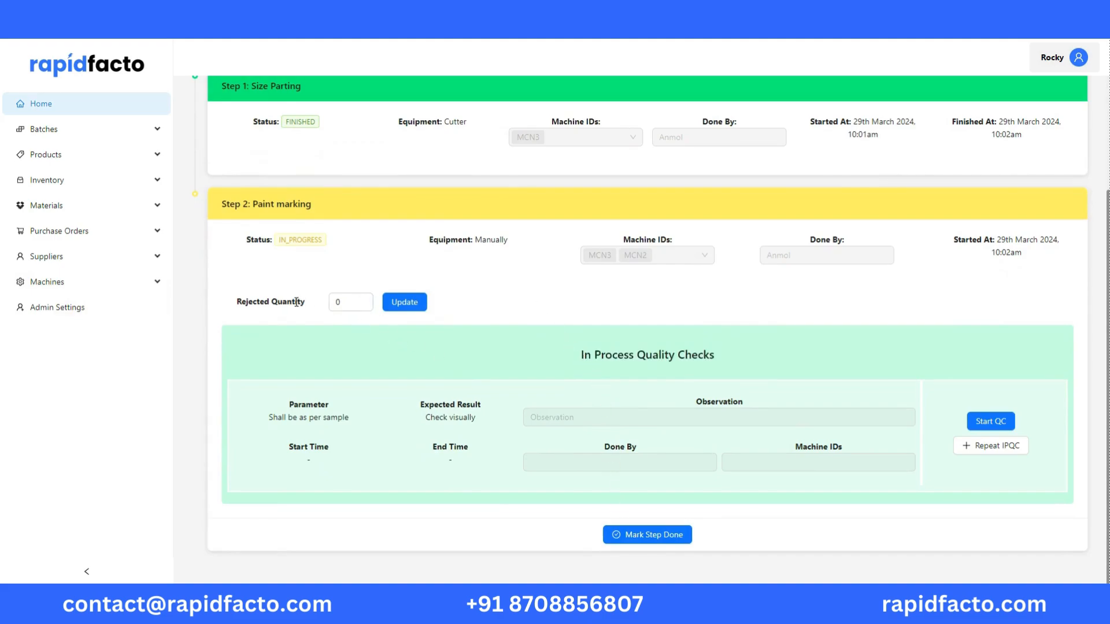
click(341, 303)
key(BackSpace)
text(12)
click(405, 304)
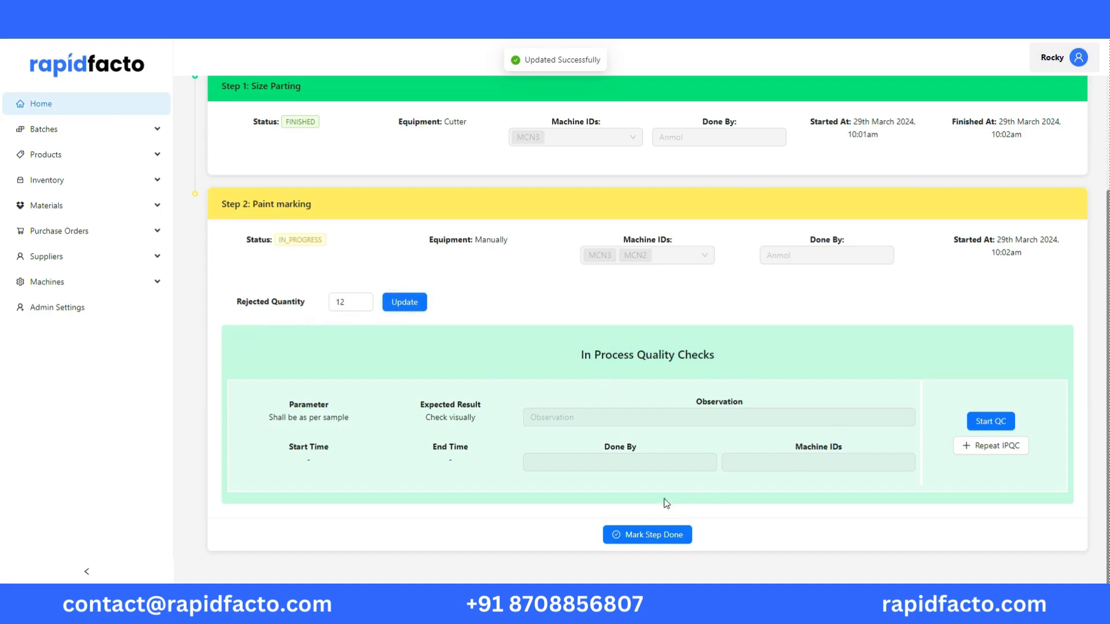
click(652, 541)
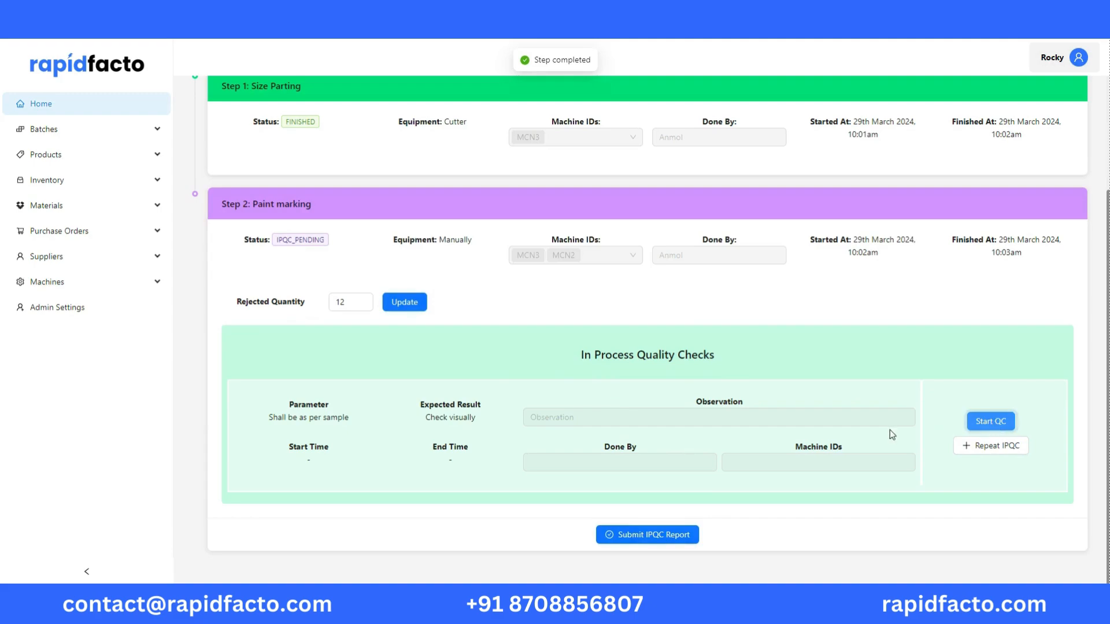
Start the Paint marking quality check, enter observation "Complies", the inspector's name and machine ID MD2, and submit the check
click(990, 422)
click(647, 422)
click(550, 421)
text(Complies)
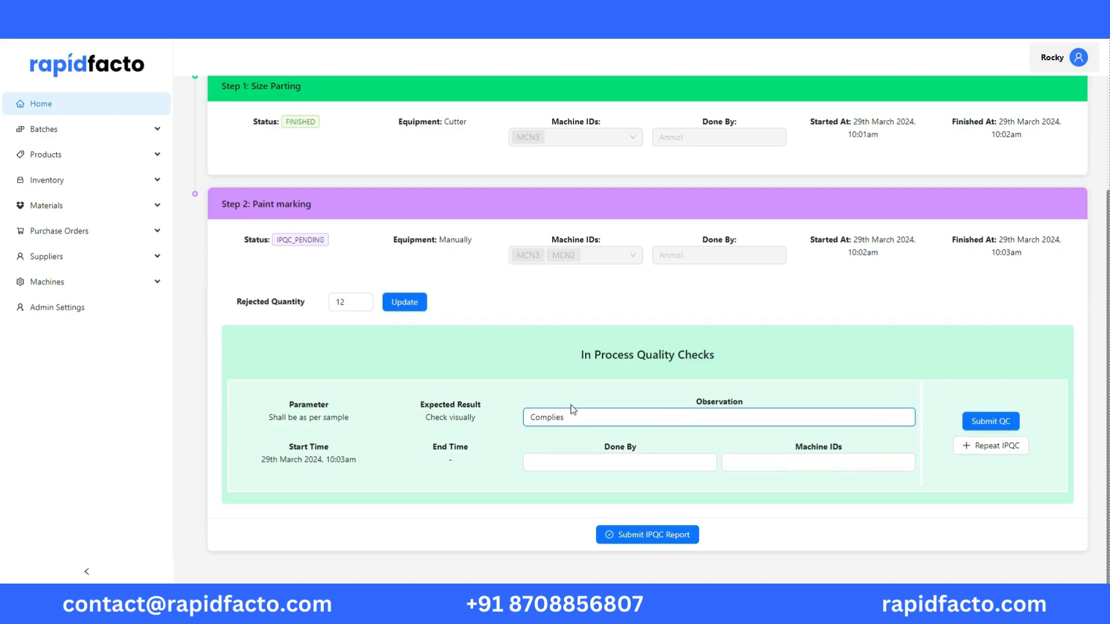
click(577, 462)
text(Ramesh)
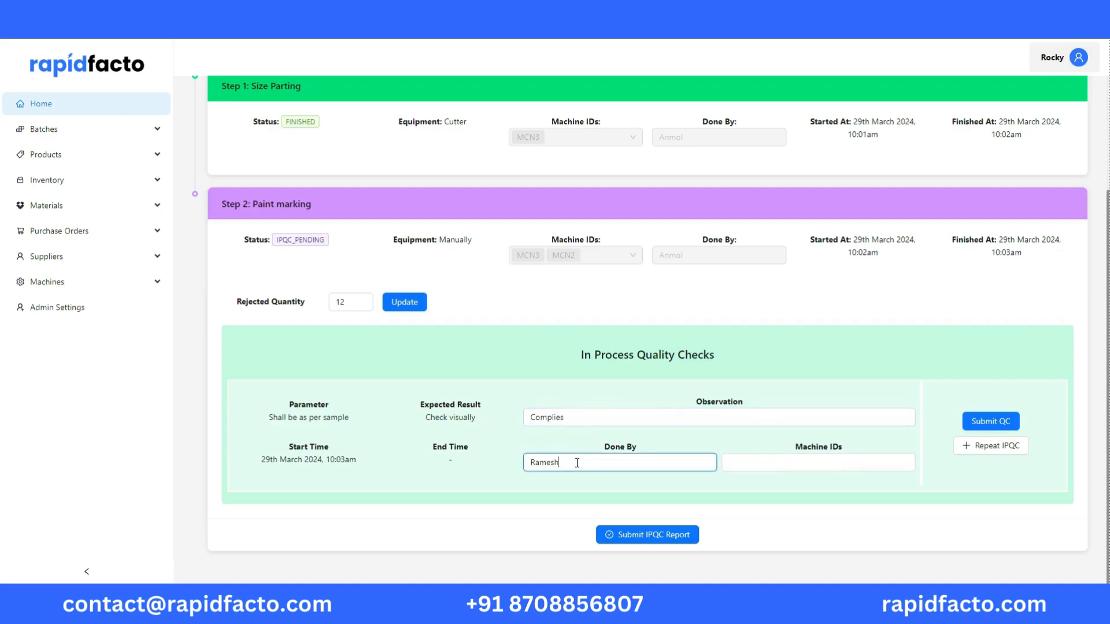
click(827, 462)
text(MD2)
click(979, 420)
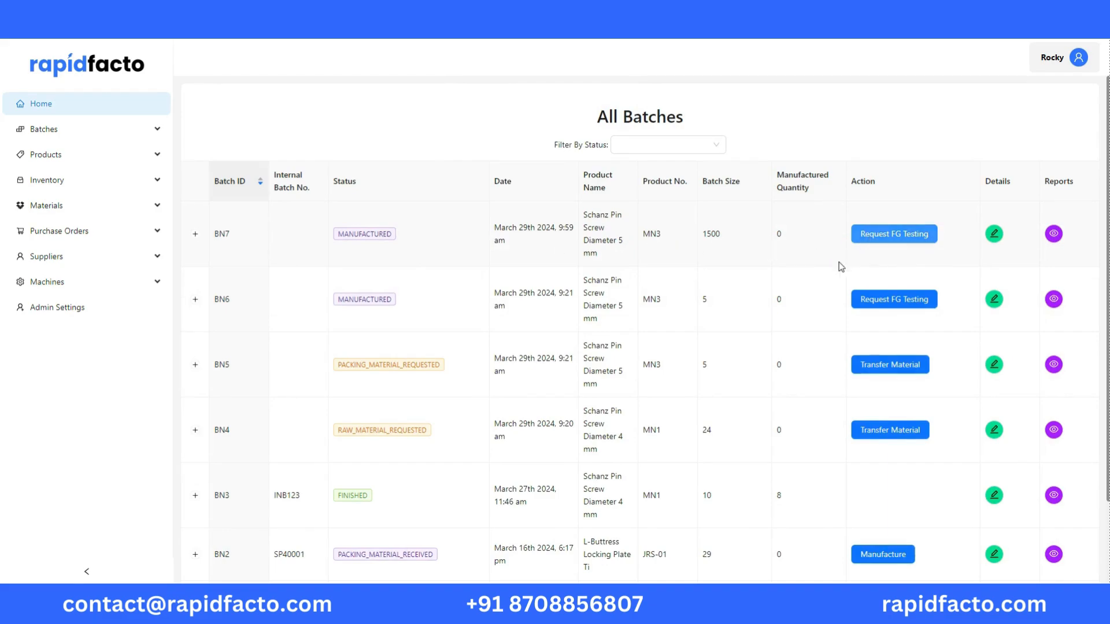
Request finished goods testing for batch BN7 with 20 pieces withdrawn for testing
click(853, 238)
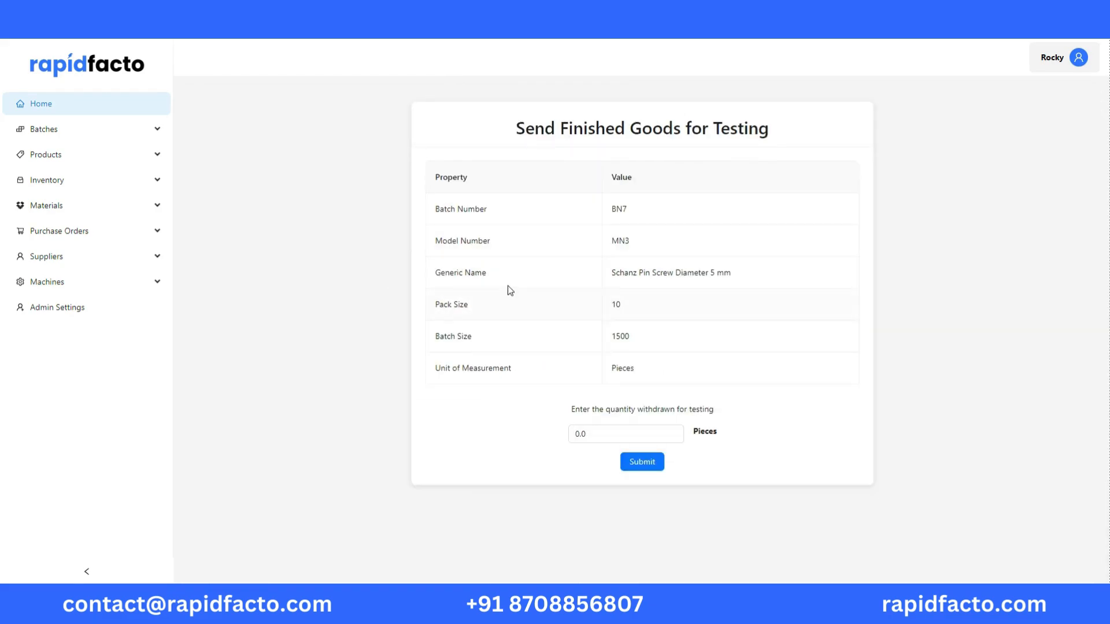
click(582, 434)
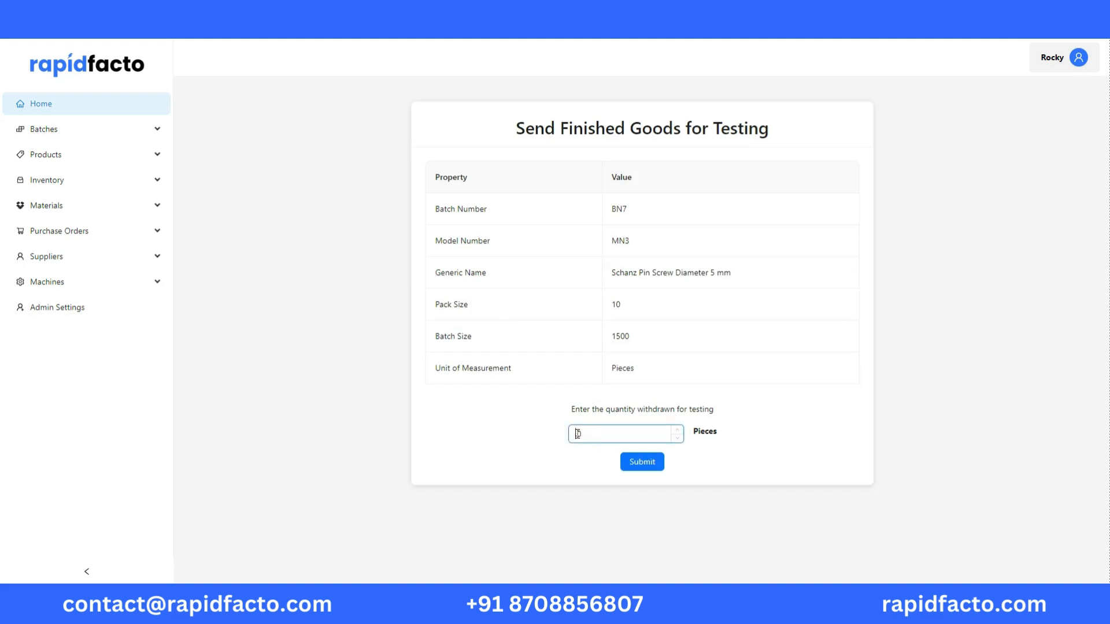
click(636, 462)
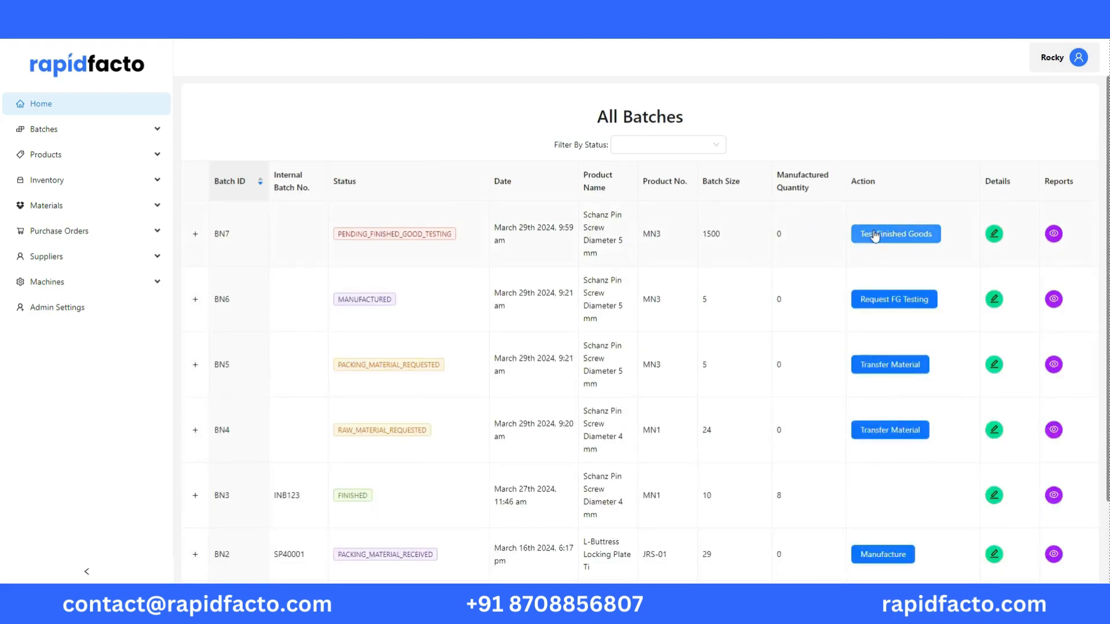
Open the finished goods testing steps of batch BN7 and start the Length and Thread Diameter tests
click(870, 234)
scroll(511, 256, down, 2)
scroll(567, 231, down, 2)
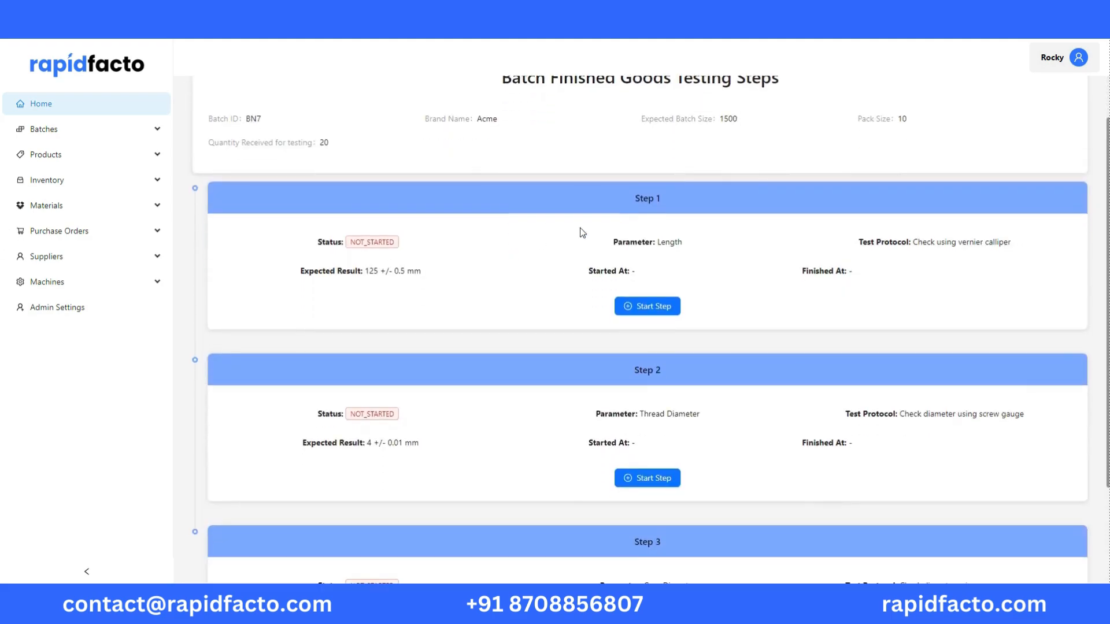
scroll(566, 231, up, 2)
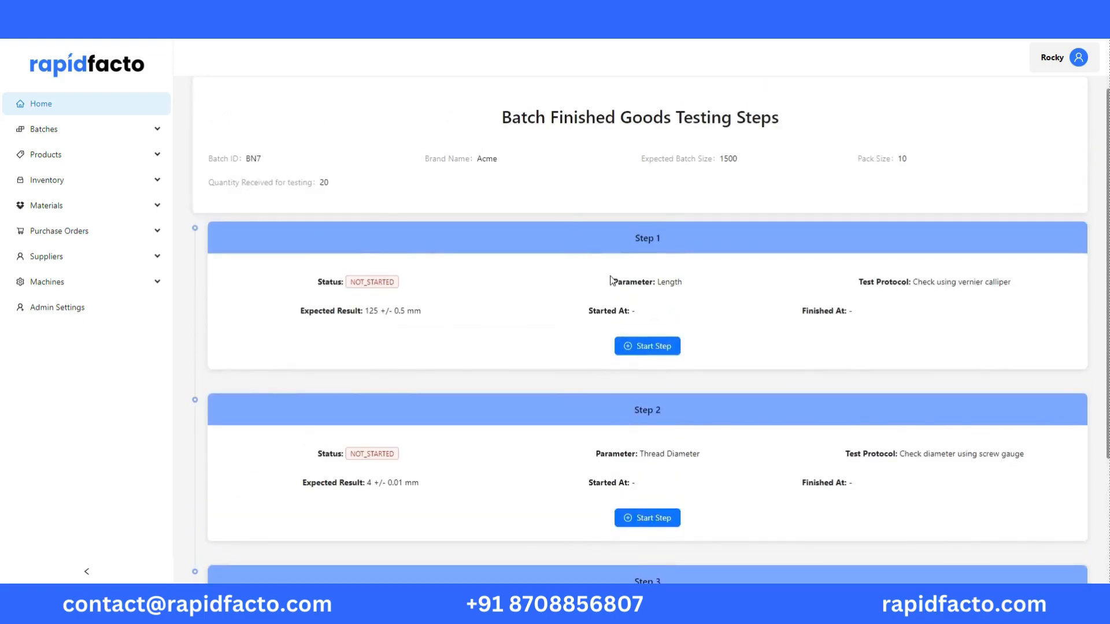
click(649, 346)
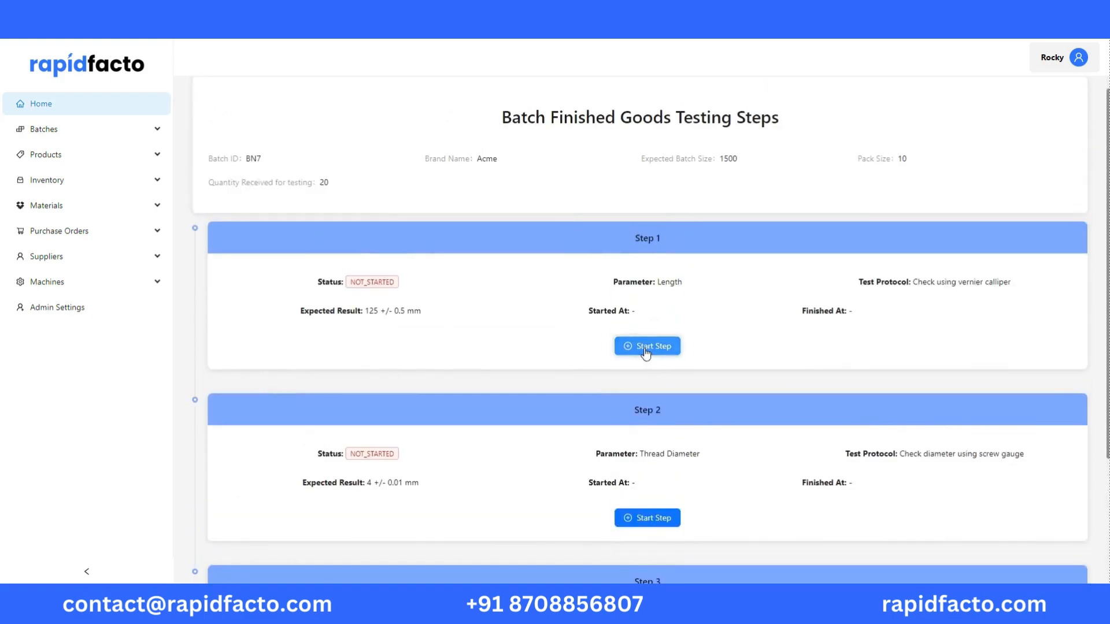
scroll(644, 354, down, 2)
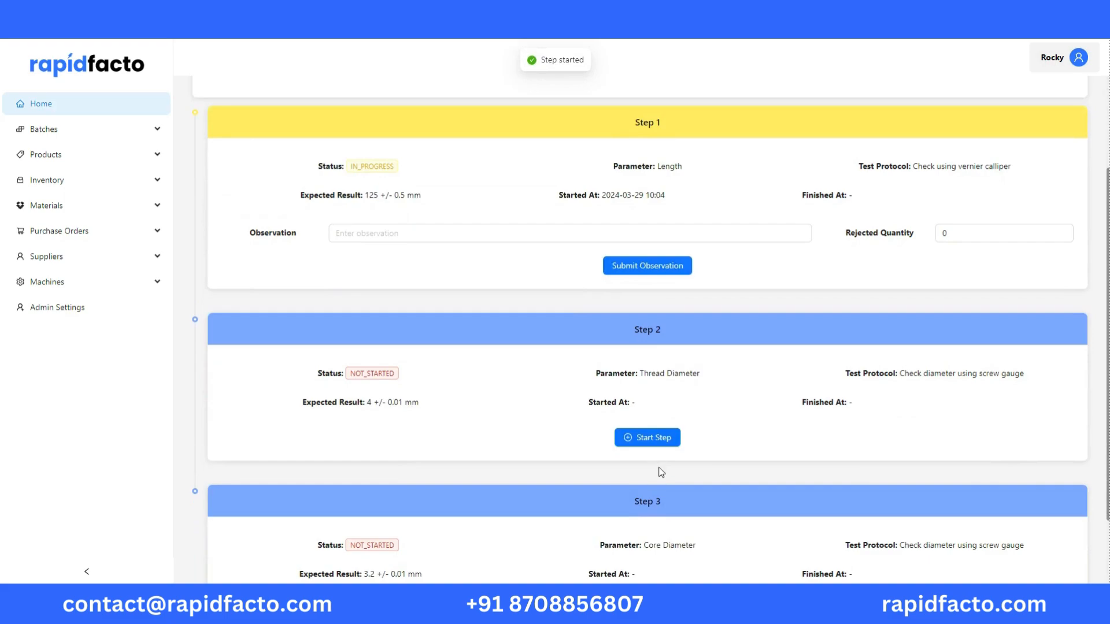
click(648, 438)
Copy the expected result "125 +/- 0.5 mm" into the Length test's observation, set its rejected quantity to 2 and submit it
click(419, 234)
drag(428, 196, 369, 195)
key(ctrl+c)
click(386, 235)
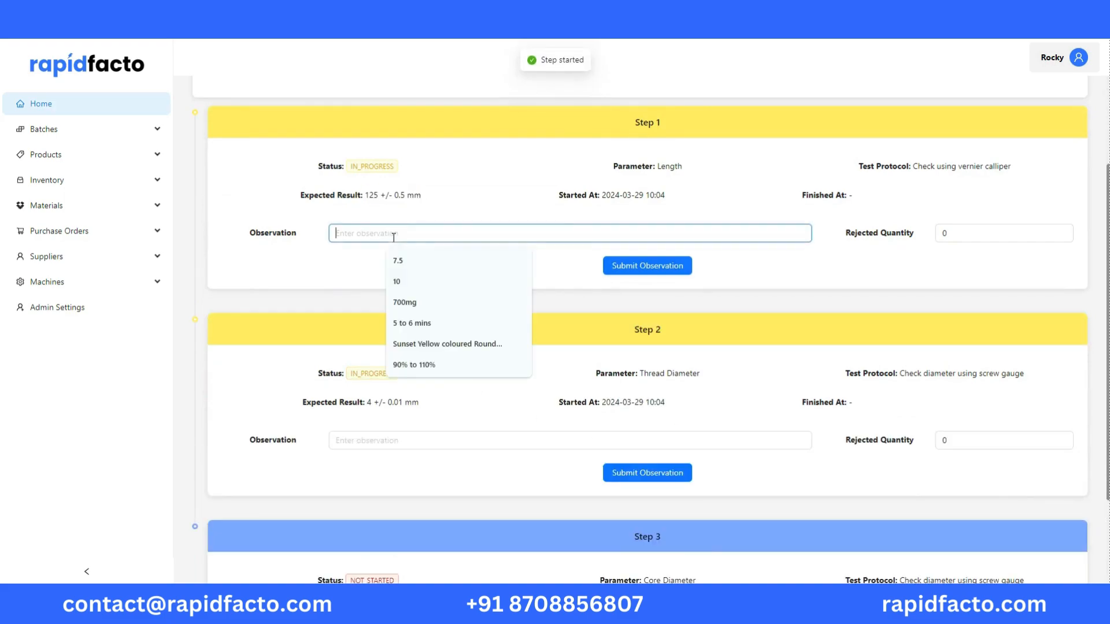
key(ctrl+v)
click(956, 236)
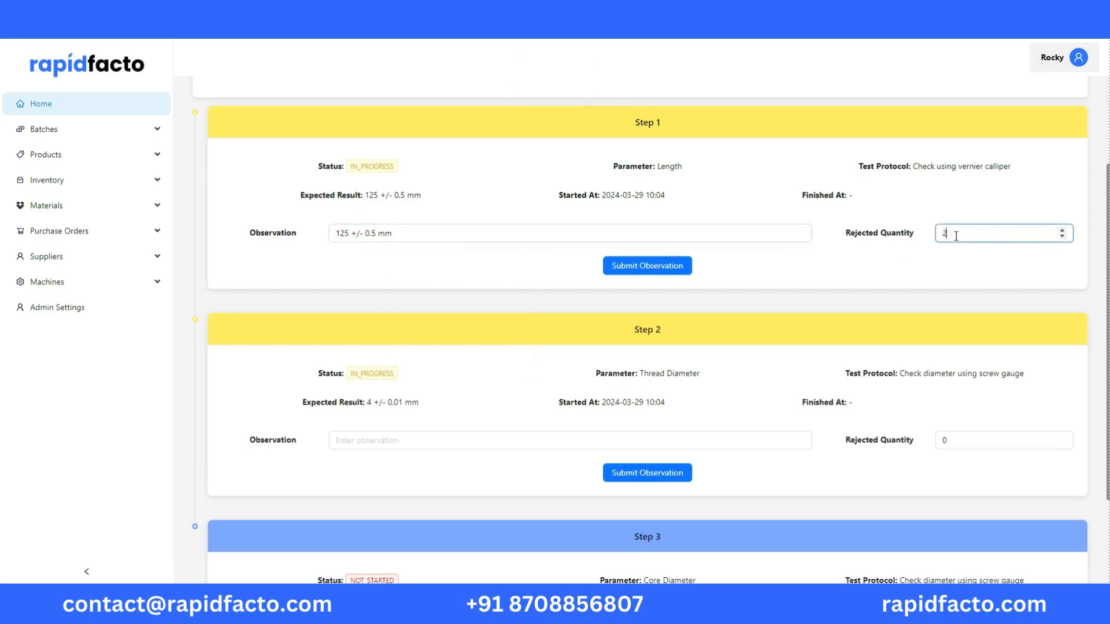
scroll(426, 424, down, 1)
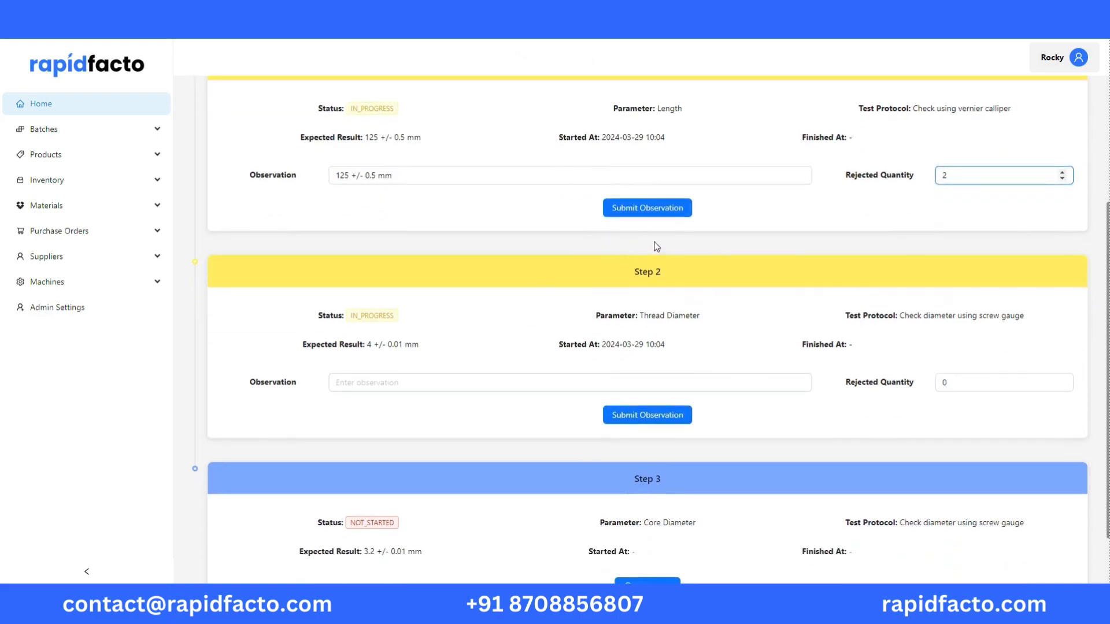
click(674, 209)
Submit "4 +/- 0.01 mm" as the Thread Diameter observation and start the Core Diameter test
drag(420, 334, 365, 334)
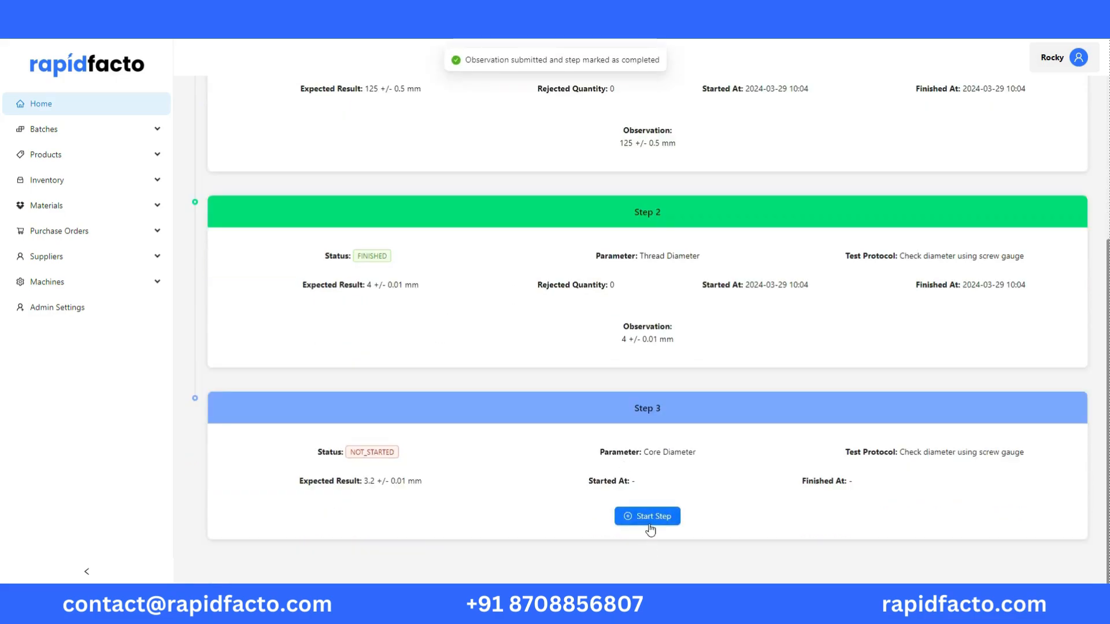
click(646, 520)
scroll(607, 445, down, 1)
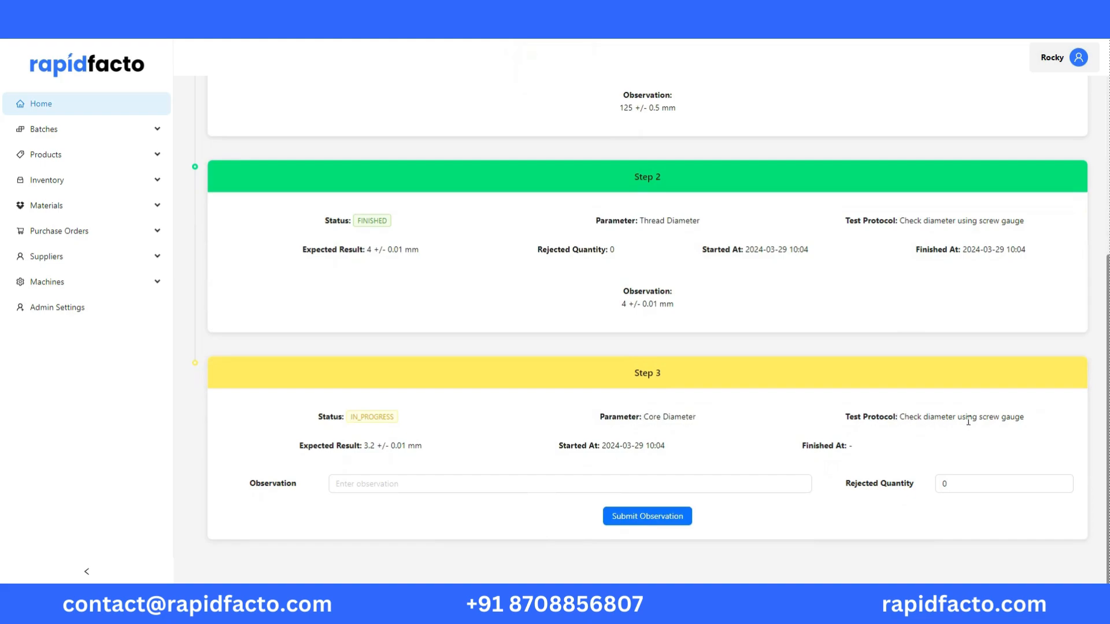
Enter 3.2 as the Core Diameter observation with a rejected quantity of 1 and submit it
click(403, 484)
text(3.2)
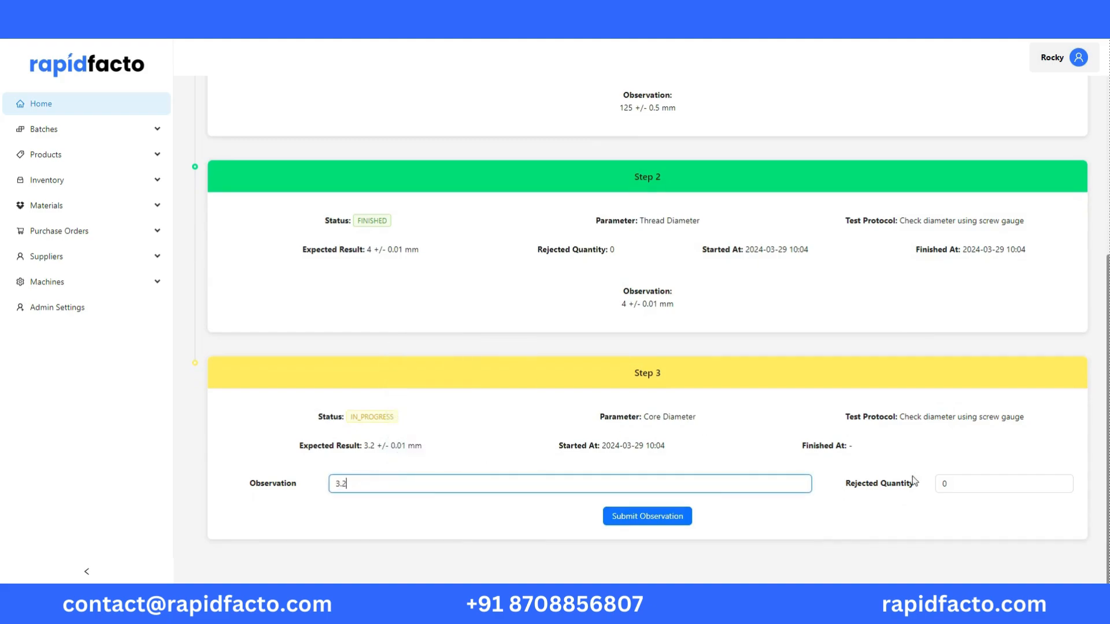
click(951, 482)
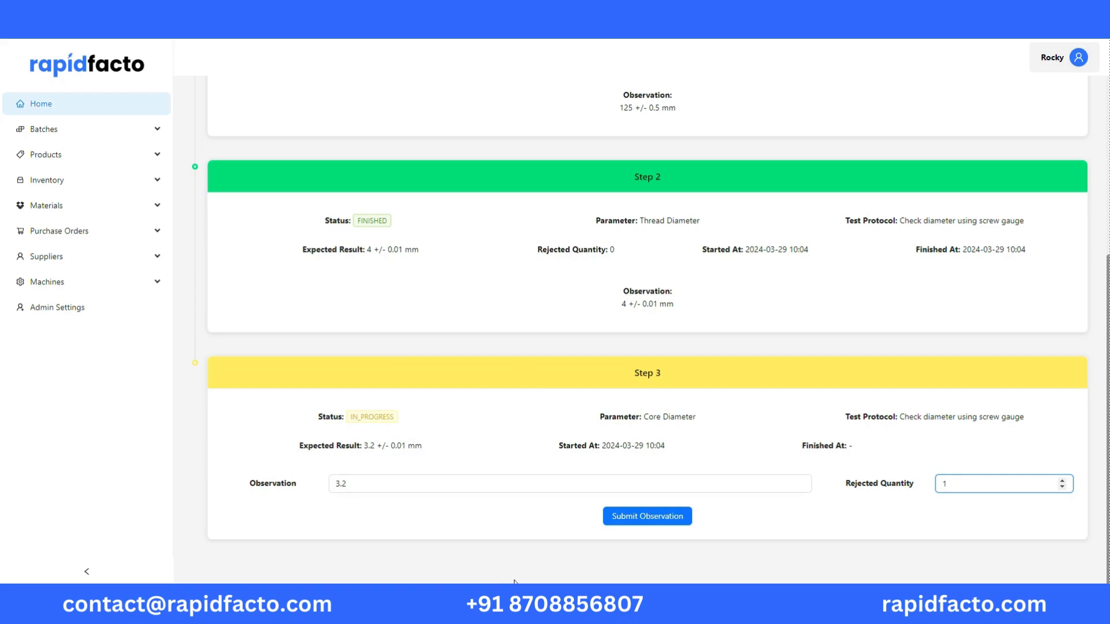
click(607, 515)
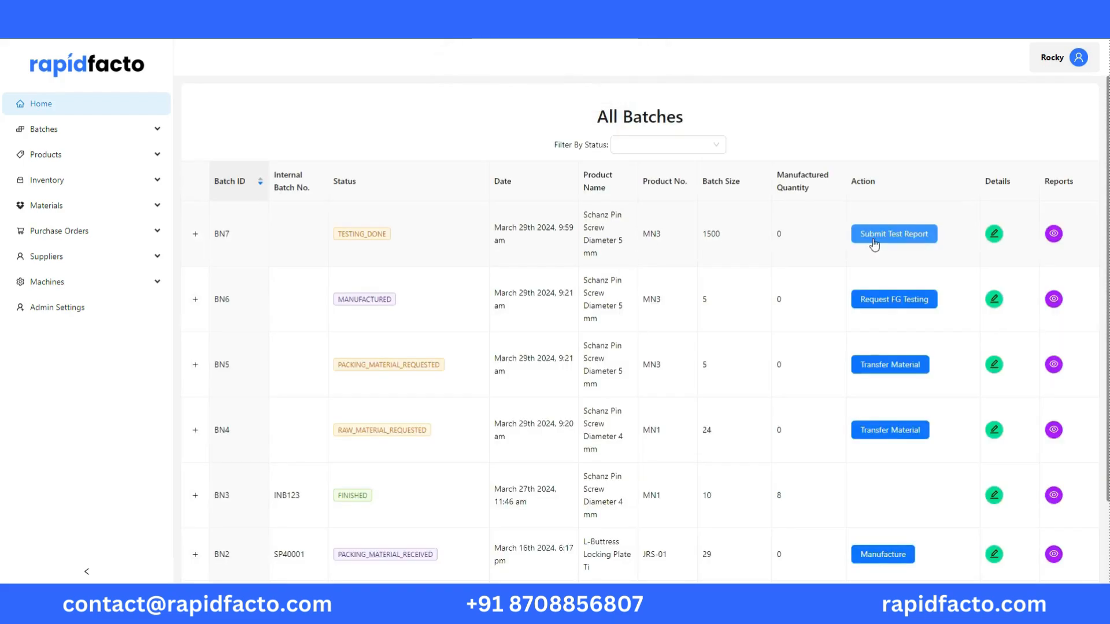
Open batch BN7's finished goods test report, review the test entries and keep the batch result as Pass
click(874, 242)
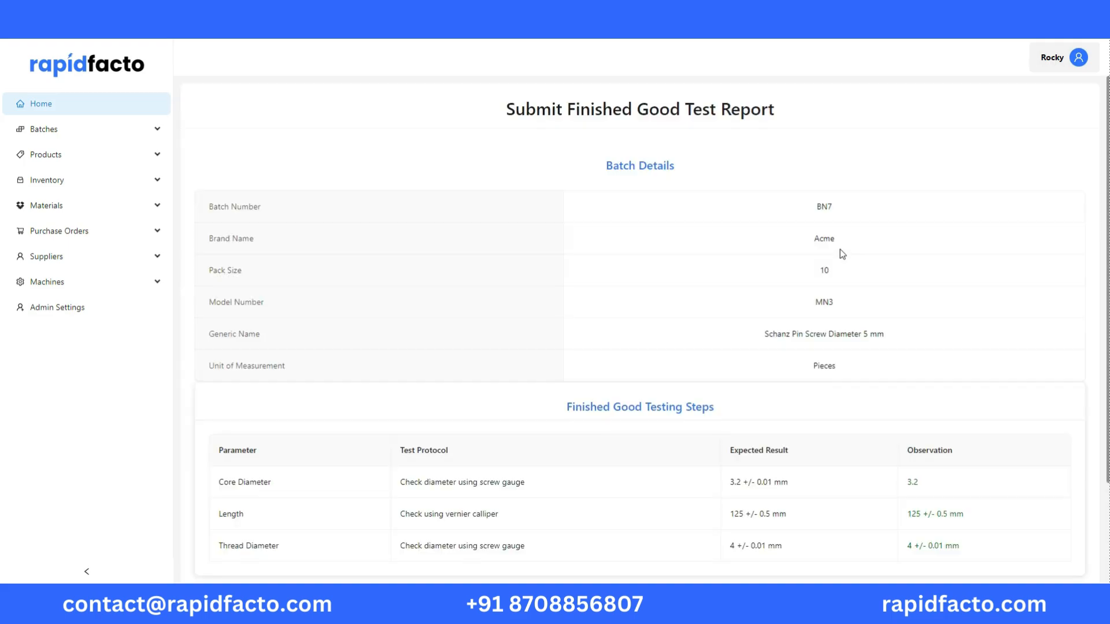
scroll(732, 282, down, 3)
scroll(520, 197, up, 3)
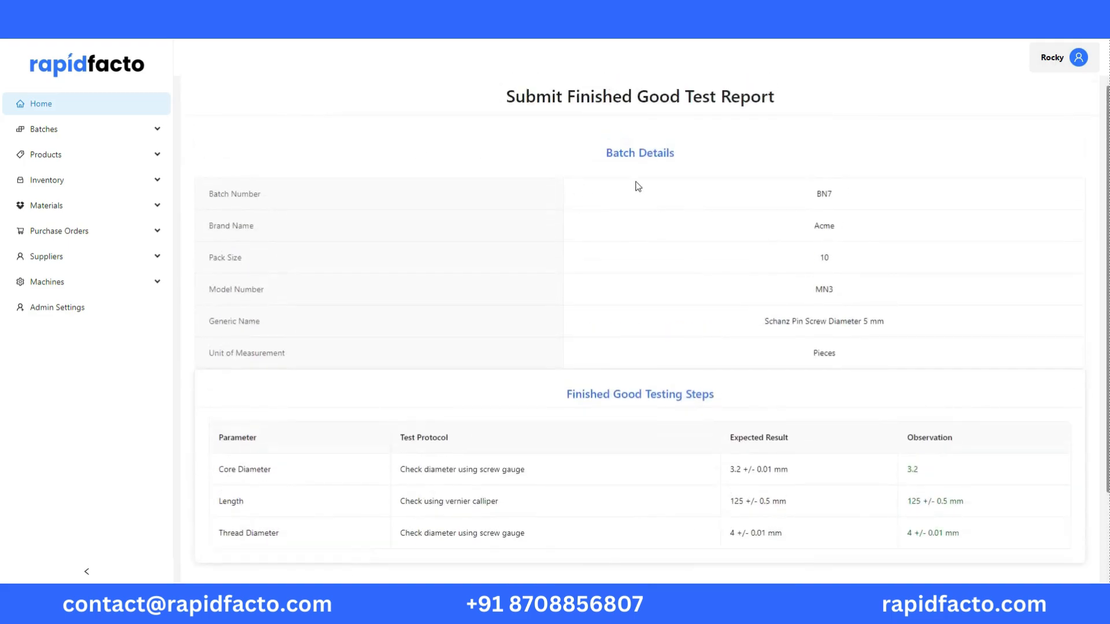
scroll(578, 219, down, 3)
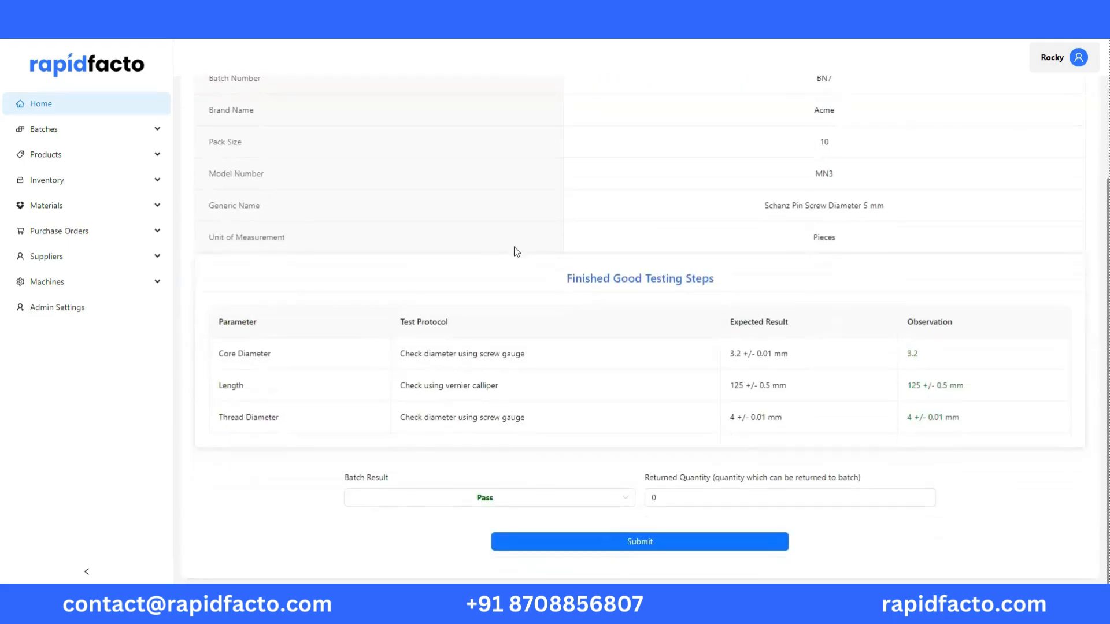
click(484, 500)
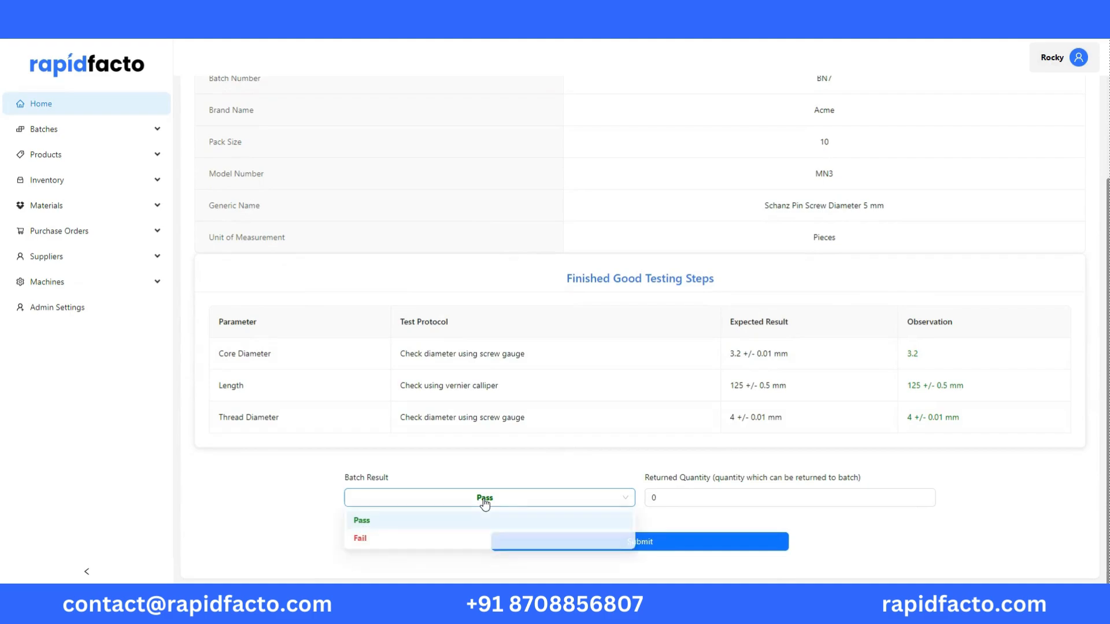
click(549, 467)
Set the report's returned quantity to 5 and submit the finished goods test report
click(673, 497)
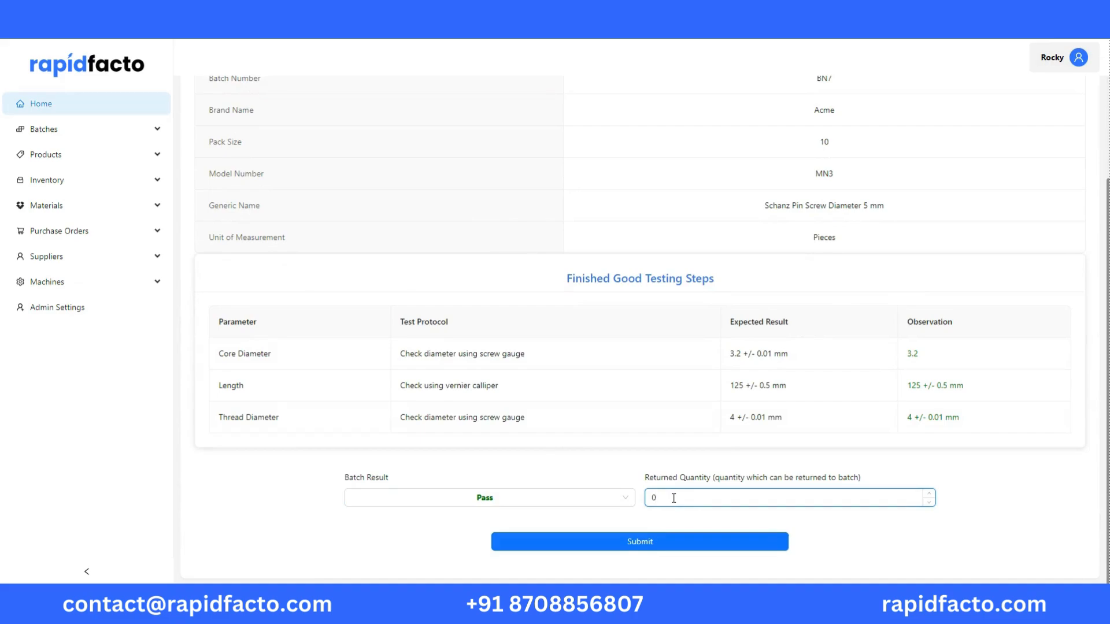
key(BackSpace)
text(5)
click(646, 546)
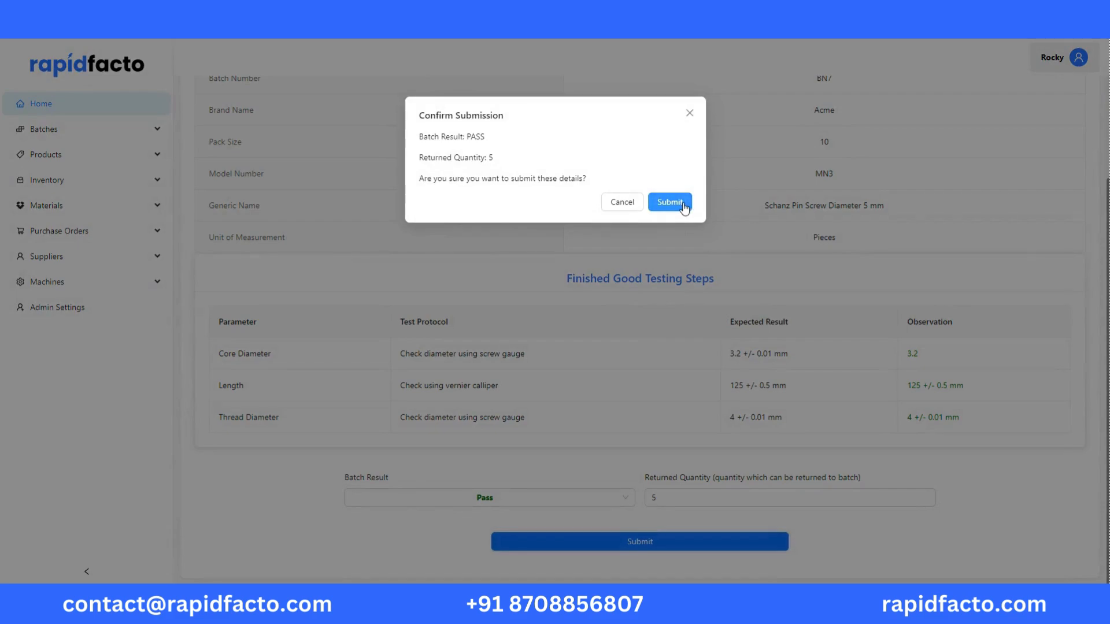
click(670, 202)
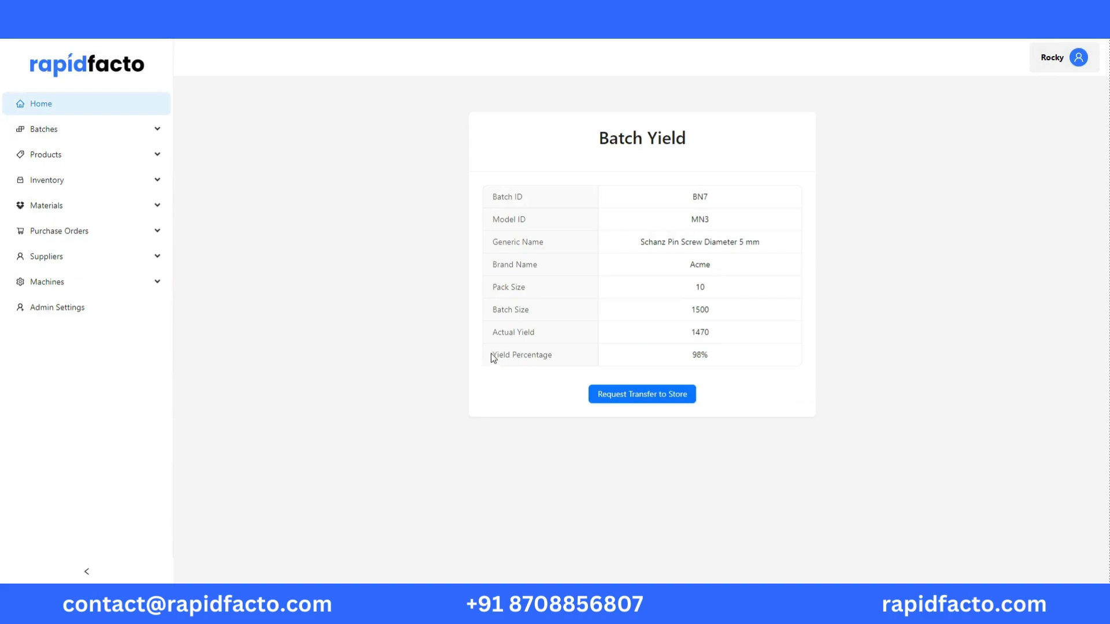
Review batch BN7's yield percentage, then request and complete its transfer to the store
drag(491, 354, 559, 359)
drag(712, 357, 689, 359)
click(672, 395)
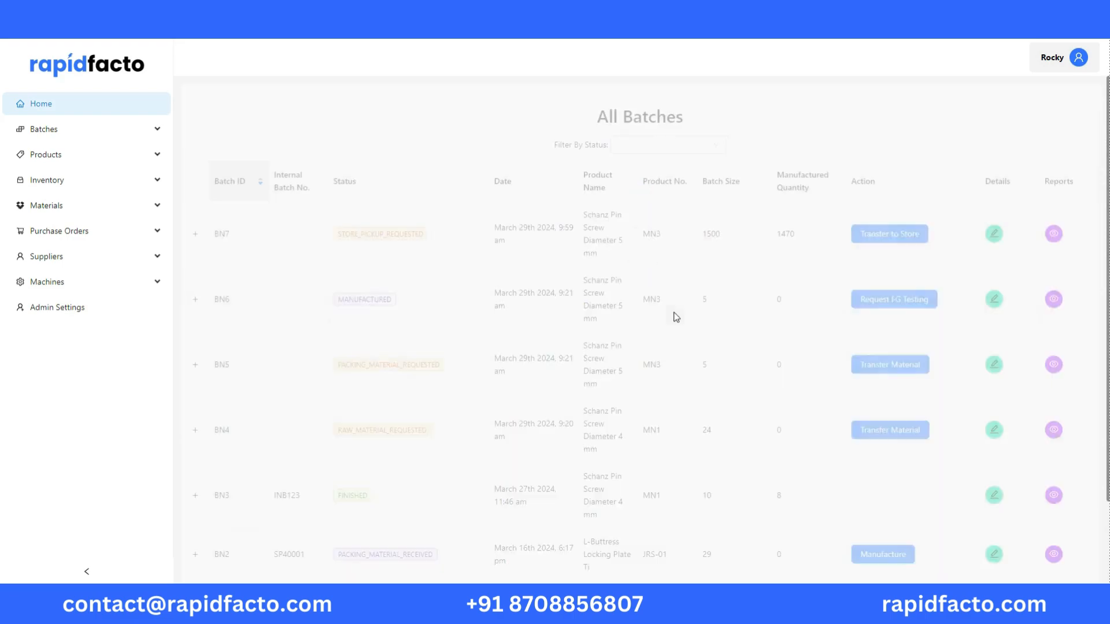
click(882, 241)
click(661, 391)
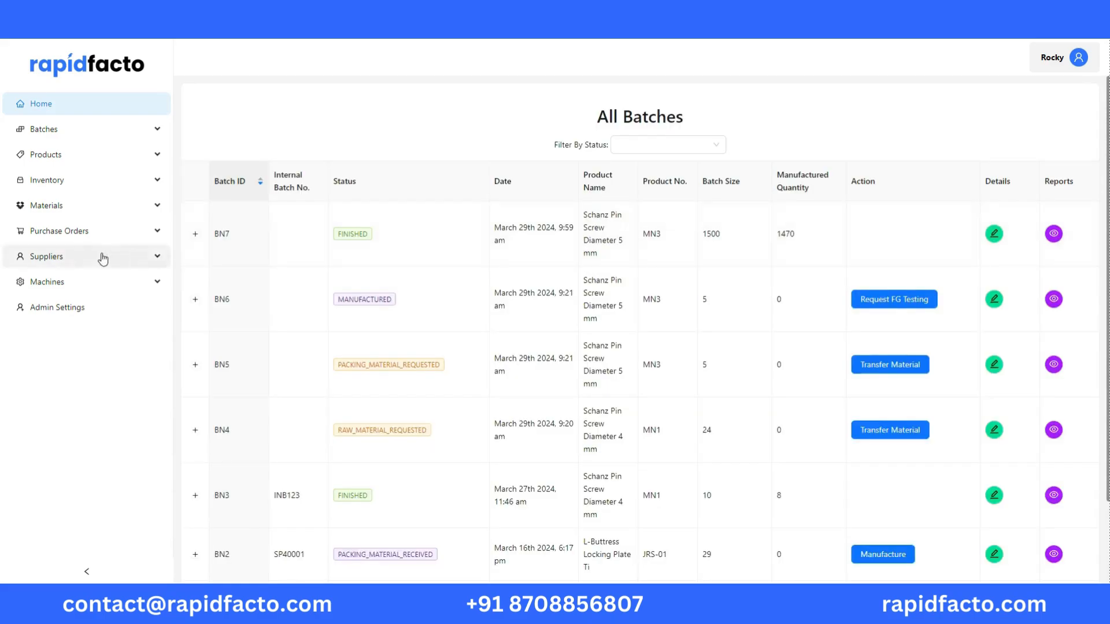
Download batch BN7's Batch Manufacturing Record from its batch reports and open the PDF
click(80, 184)
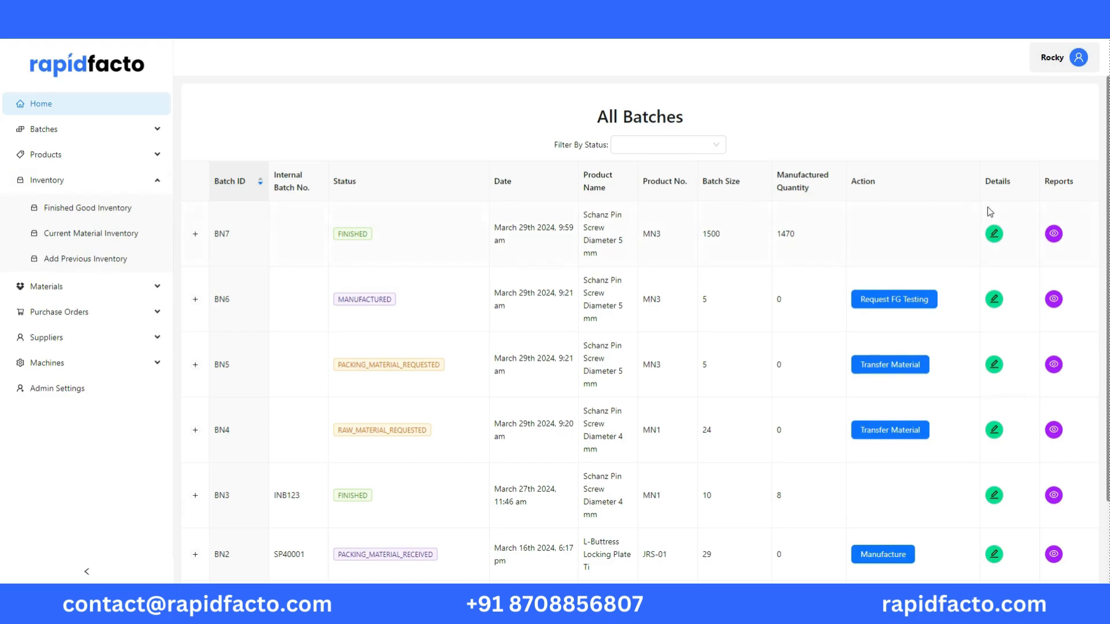
click(1054, 234)
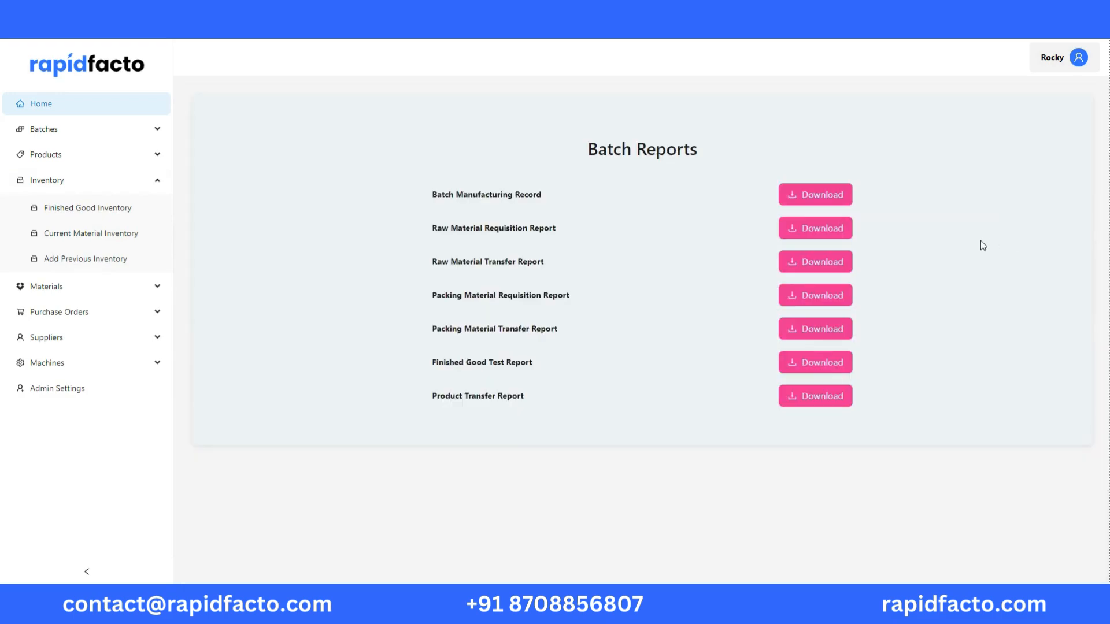
click(811, 194)
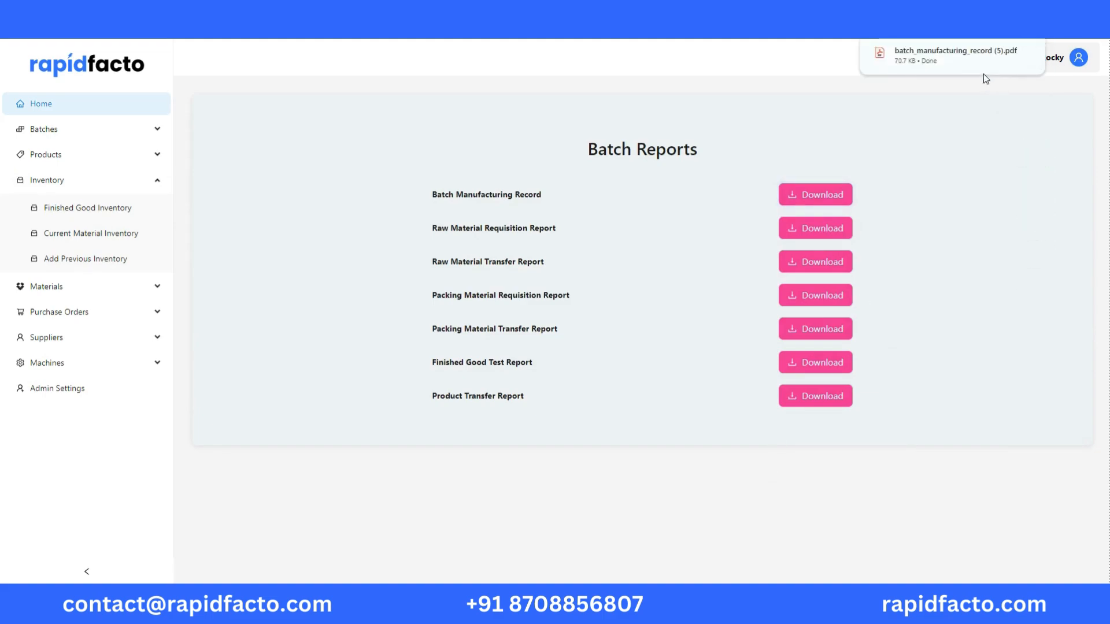
click(971, 65)
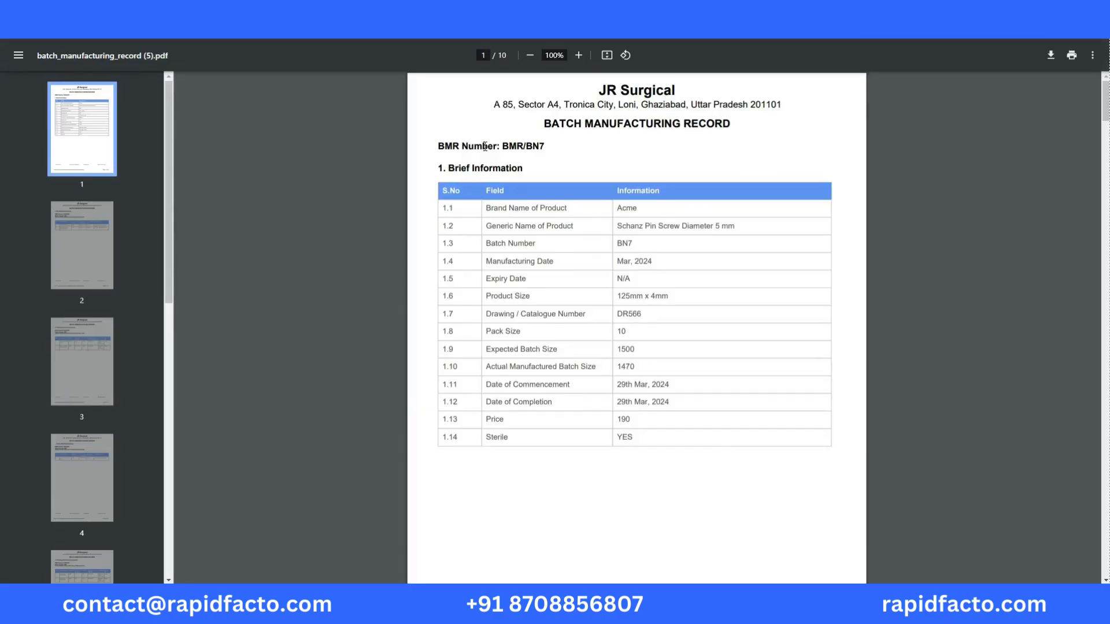
Examine the Batch Manufacturing Record's sections on material requisition and issuance, manufacturing activities, in-process quality control, yield and store transfer
scroll(568, 320, down, 10)
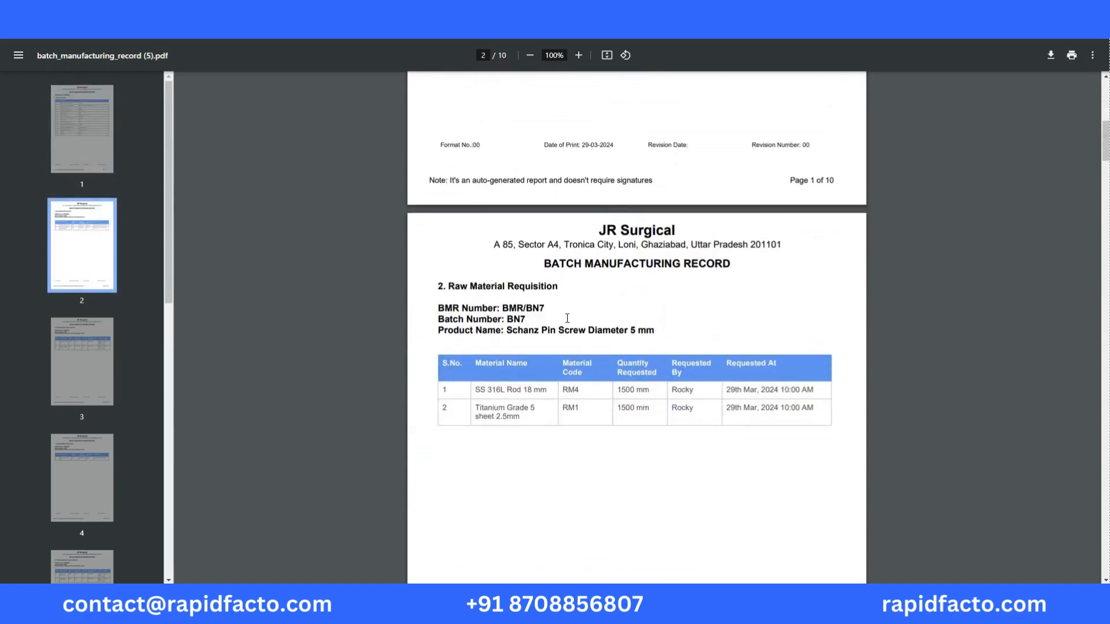
scroll(567, 319, down, 10)
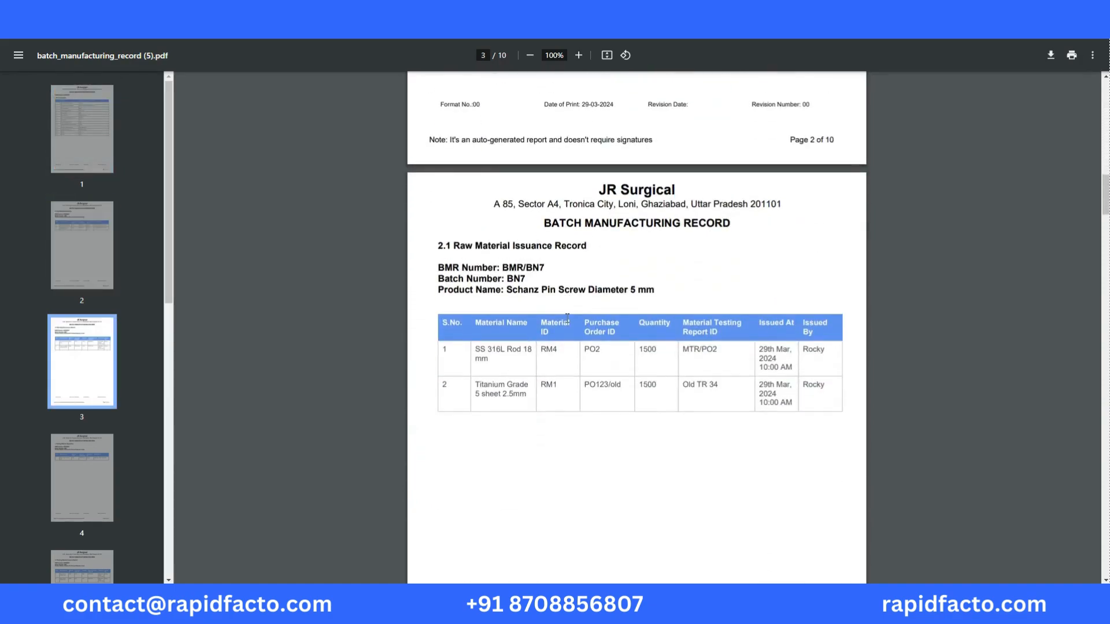
scroll(567, 319, down, 20)
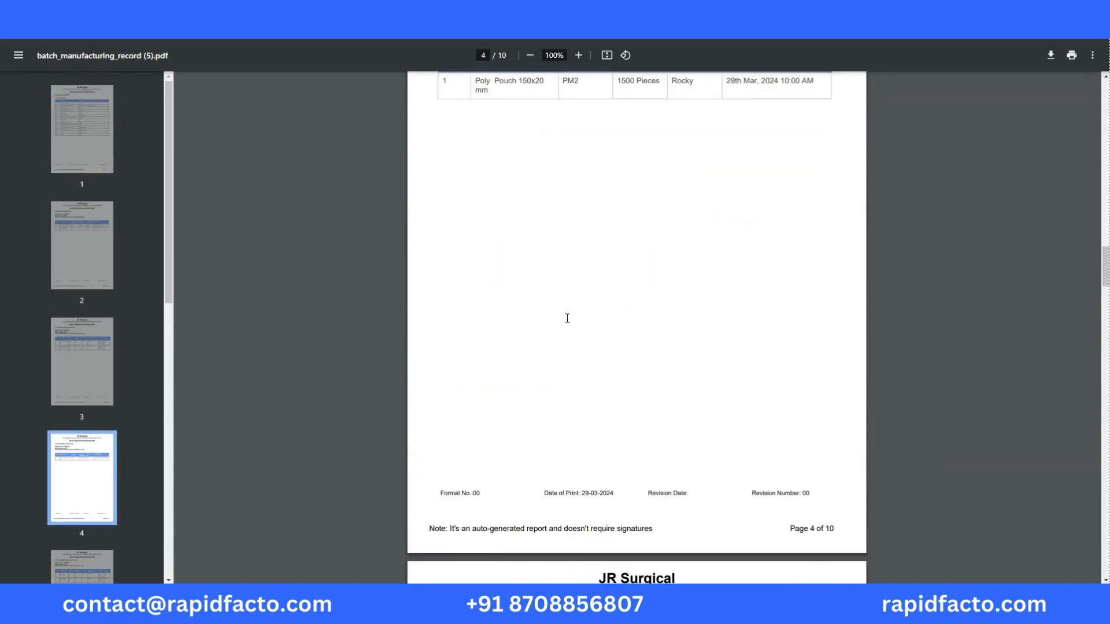
scroll(567, 319, down, 10)
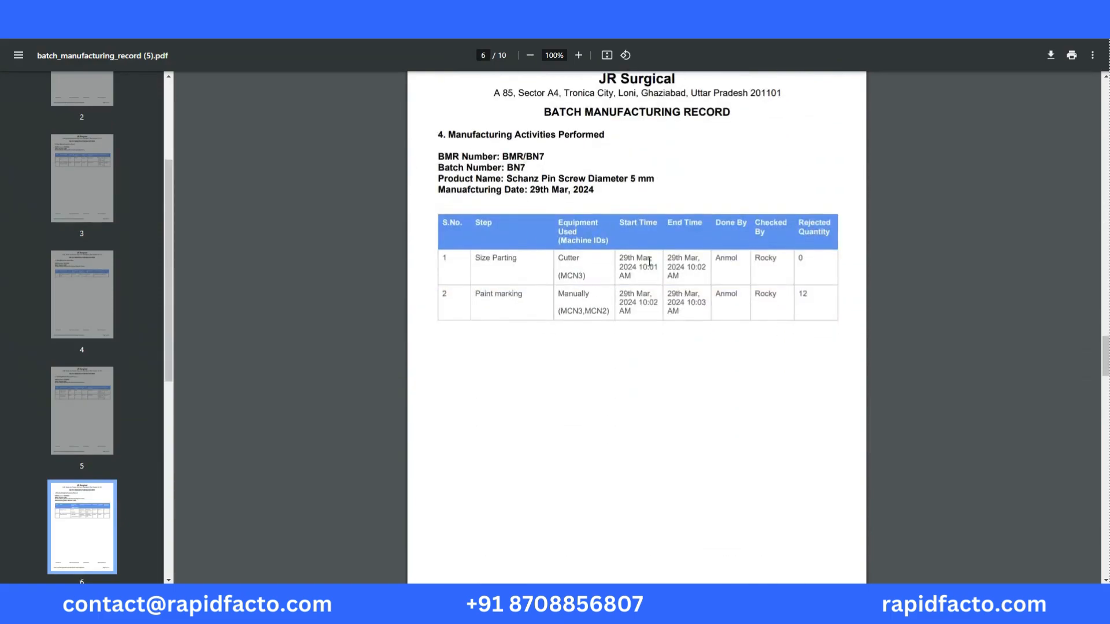
scroll(695, 308, down, 10)
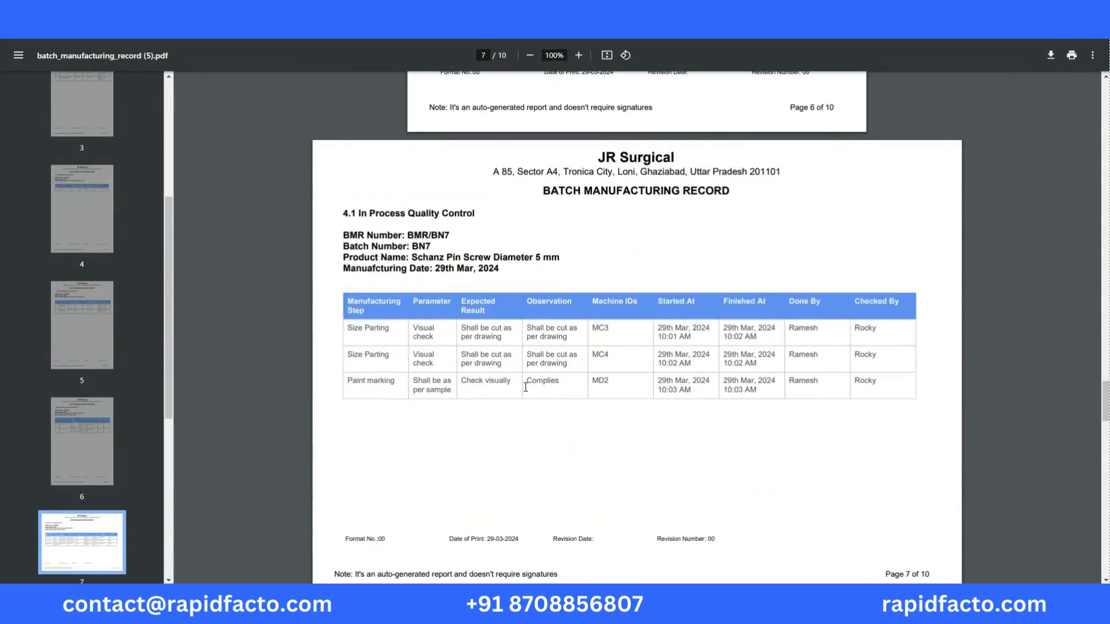
scroll(526, 386, down, 9)
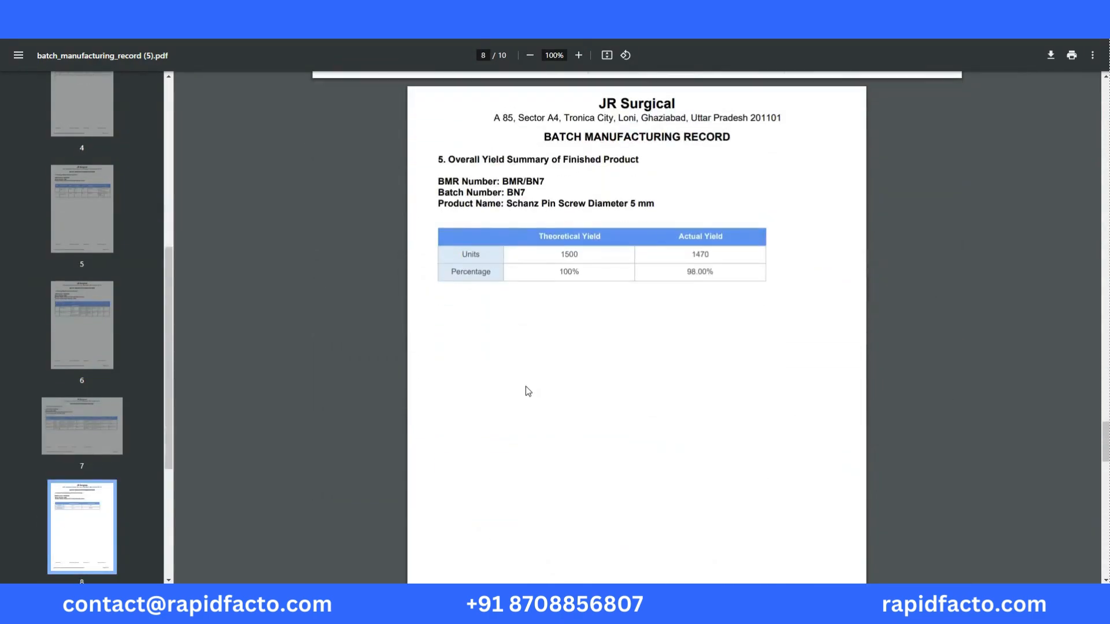
scroll(526, 387, down, 7)
scroll(525, 388, down, 4)
scroll(525, 388, down, 2)
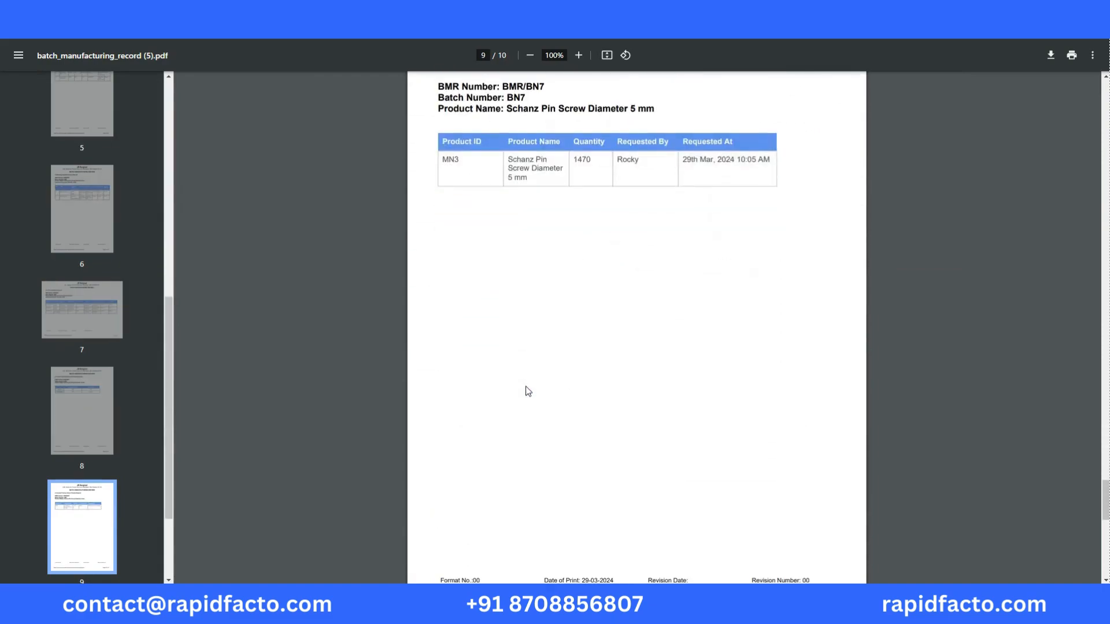
scroll(526, 388, down, 8)
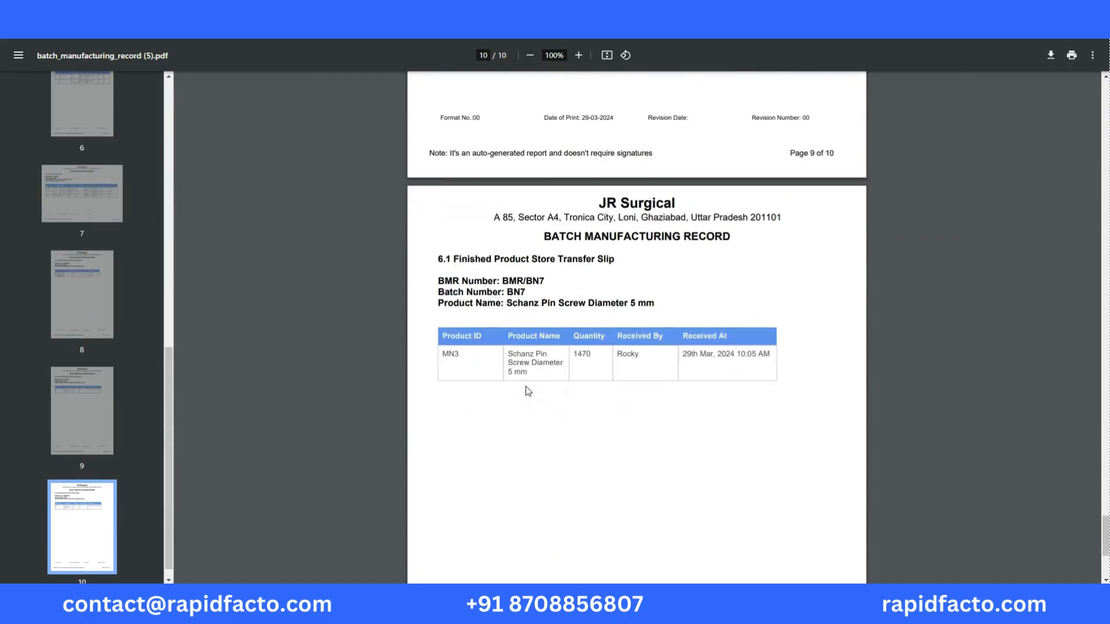
scroll(525, 387, down, 4)
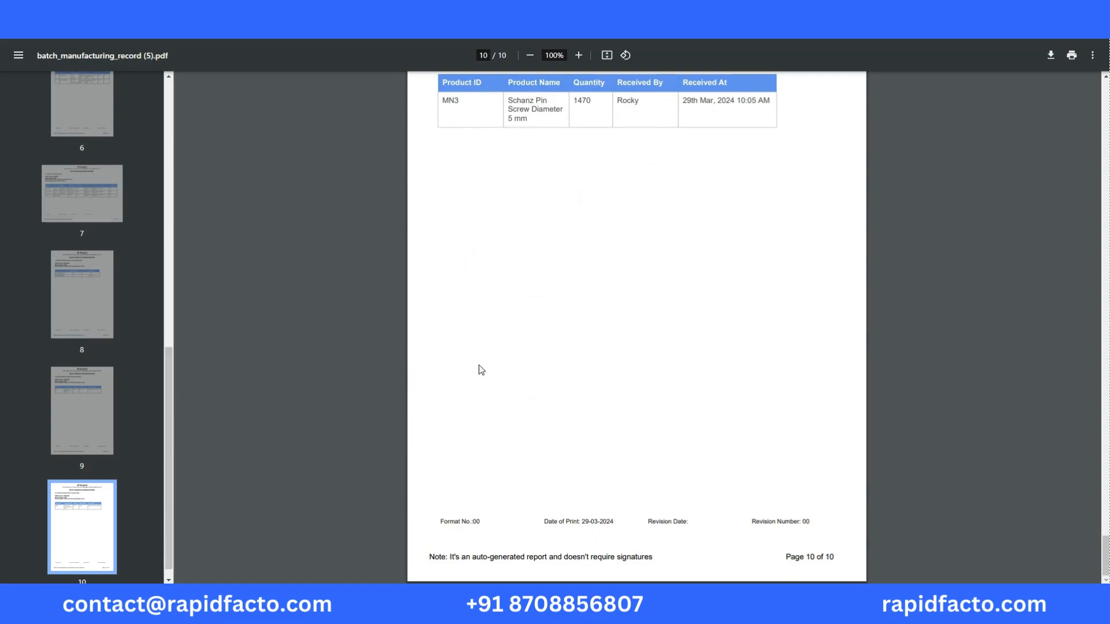
scroll(242, 81, up, 5)
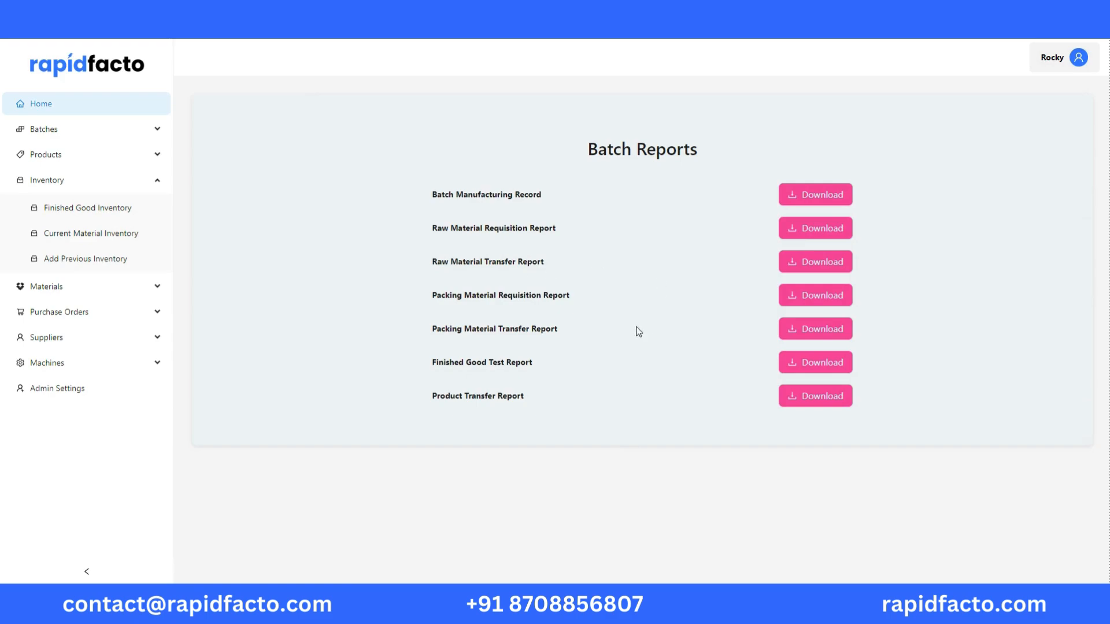
Download and open batch BN7's Product Transfer Report and Finished Good Test Report, and review the listed test entries
click(826, 402)
click(944, 53)
click(942, 77)
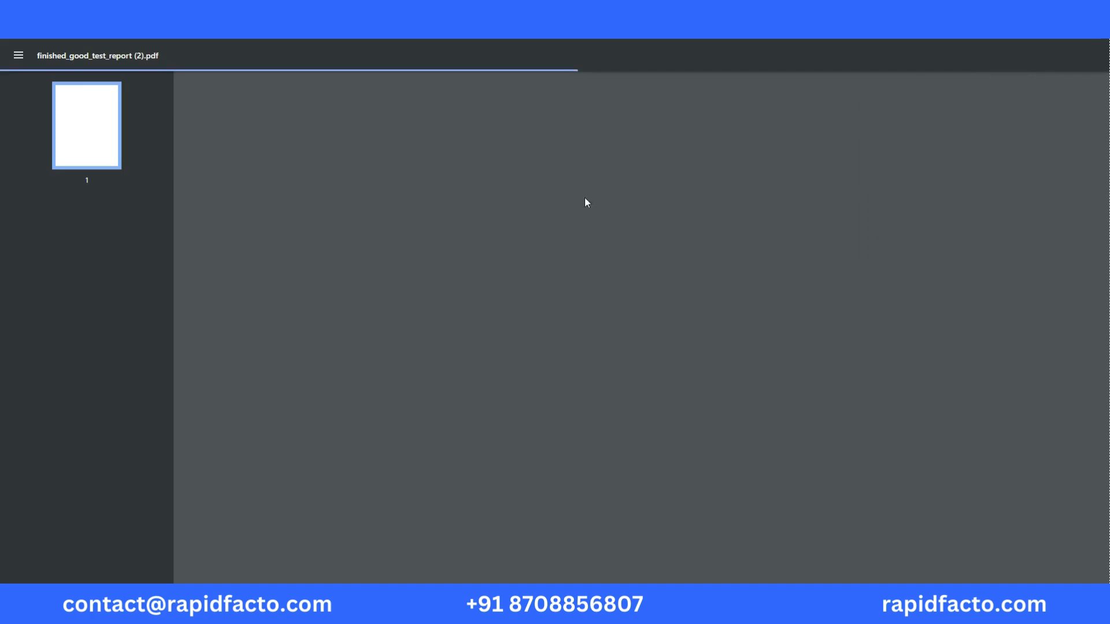
drag(390, 261, 445, 281)
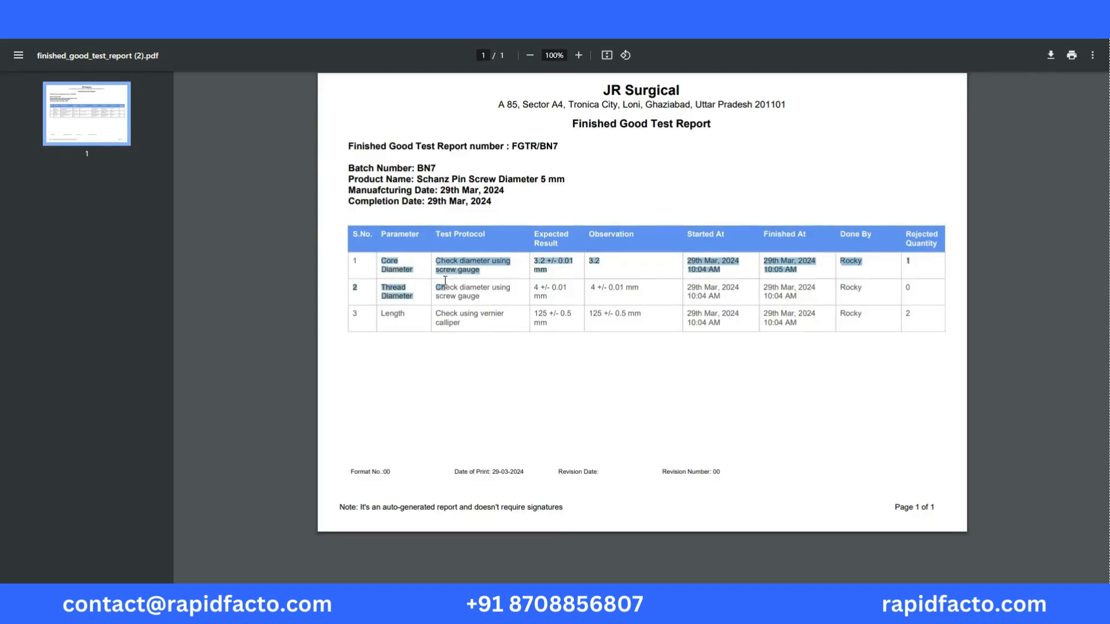
click(466, 250)
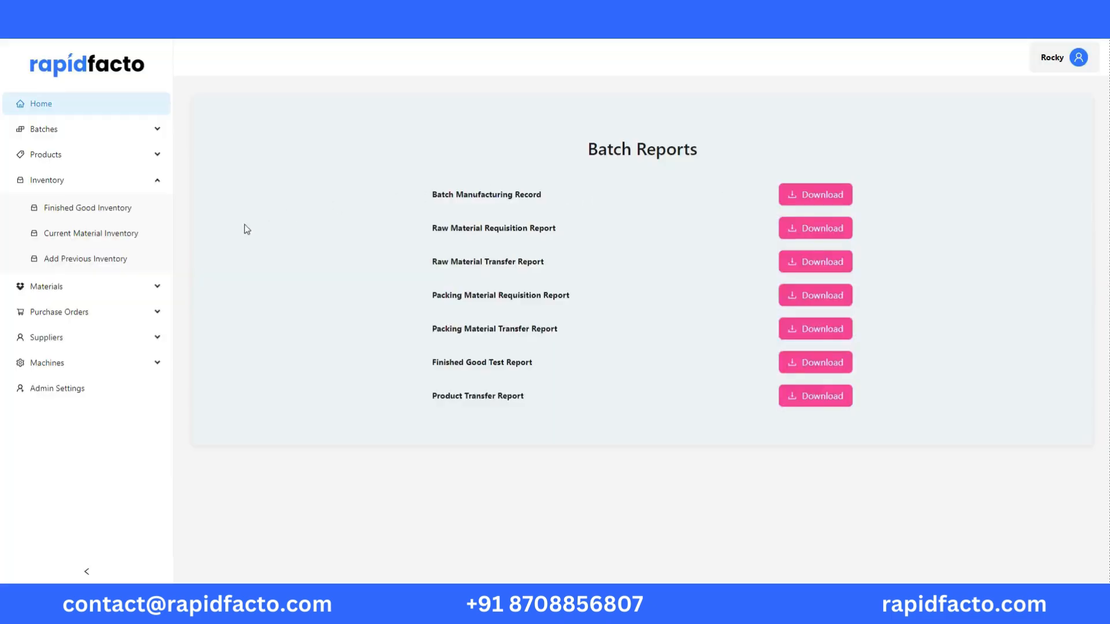
Open the finished good inventory and inspect the stock details of Schanz Pin Screw Diameter 5 mm
click(123, 209)
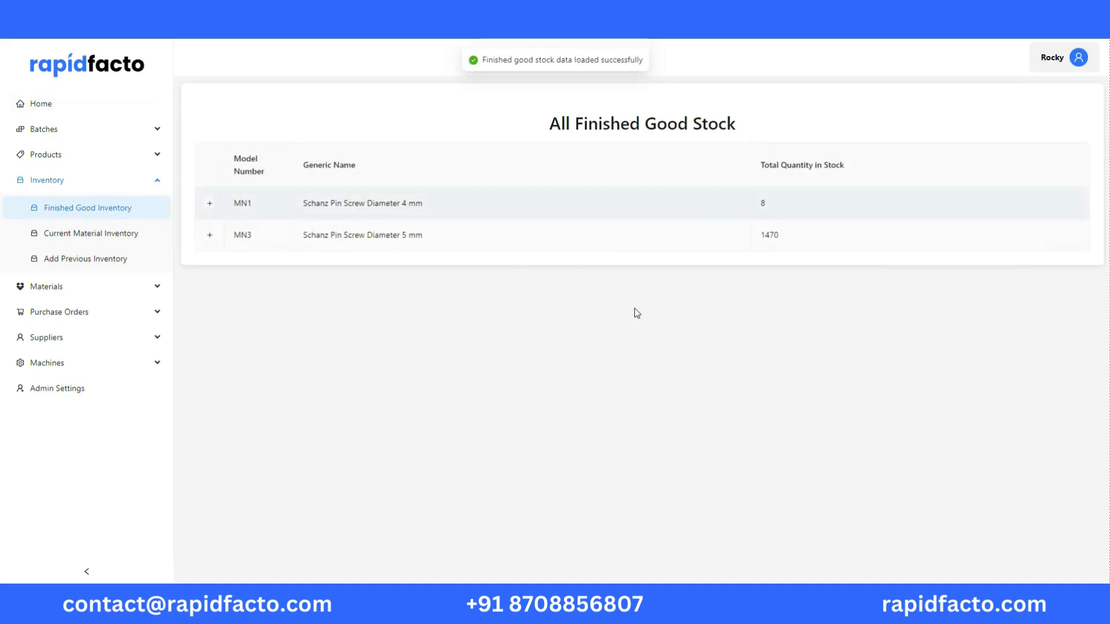
click(209, 237)
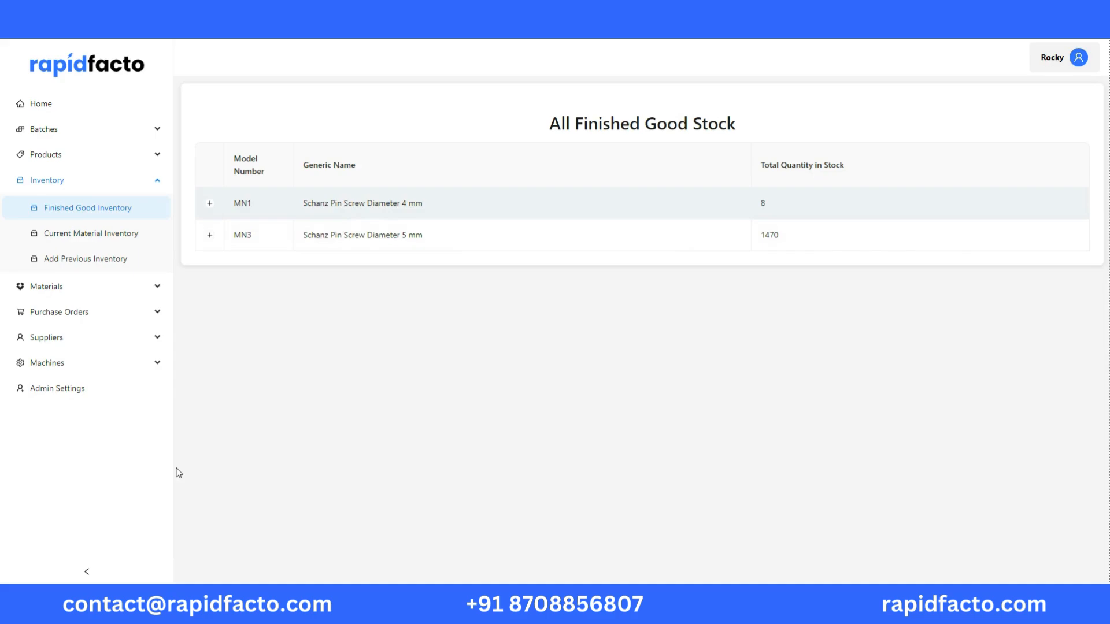
Record the Cutting Machine's Service activity with the performer's name and the date 2024-03-29, and open its maintenance records
click(120, 370)
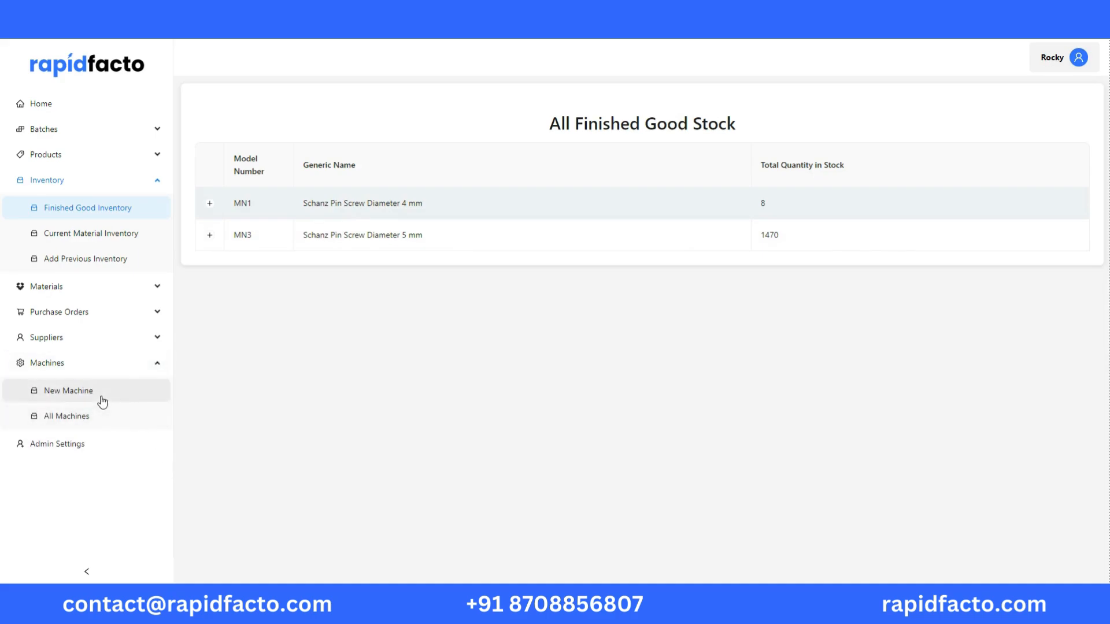
click(92, 418)
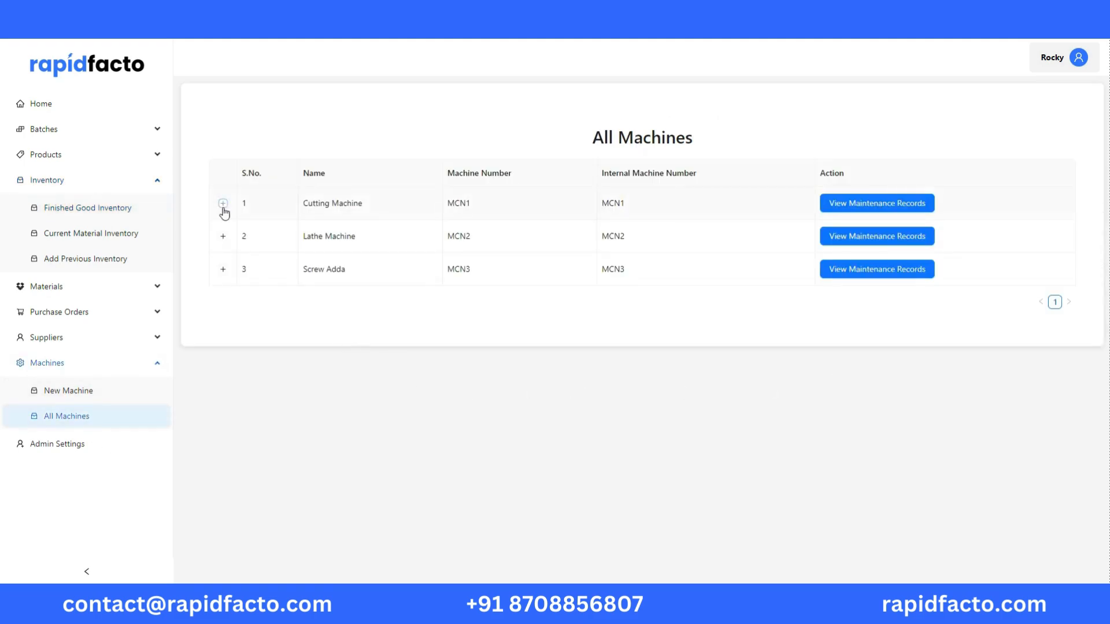
click(224, 206)
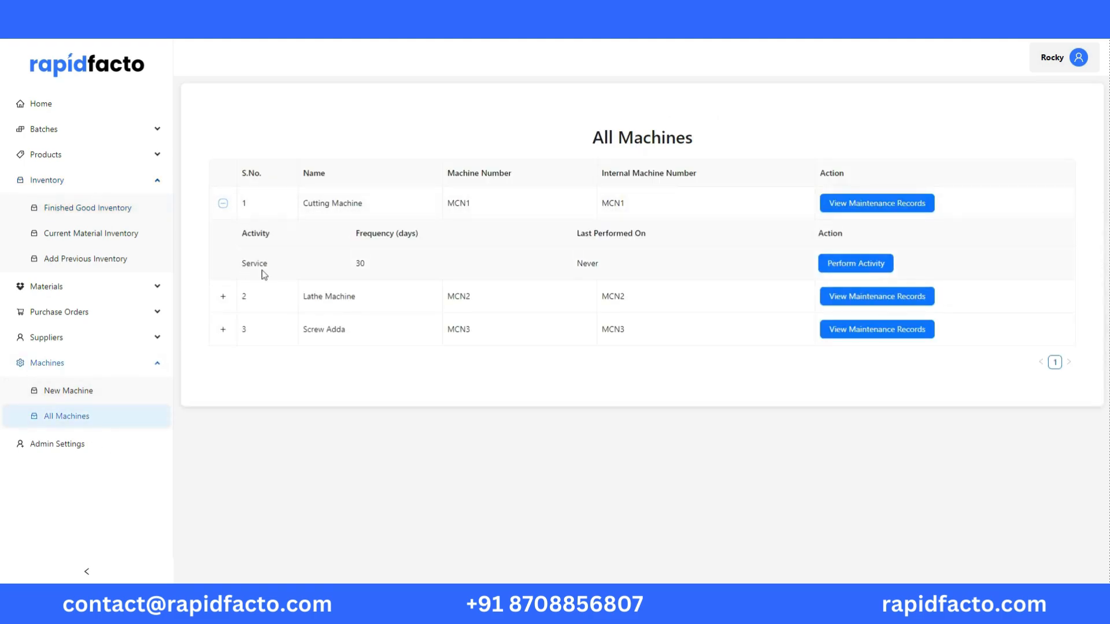
click(855, 265)
click(493, 150)
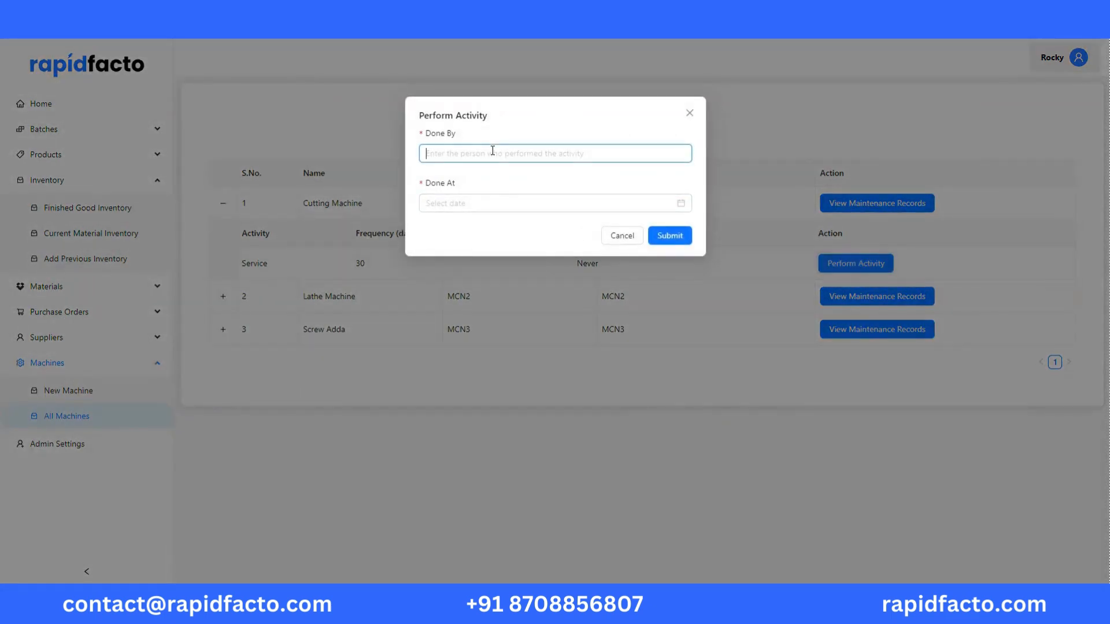
text(Rmaesh)
click(478, 203)
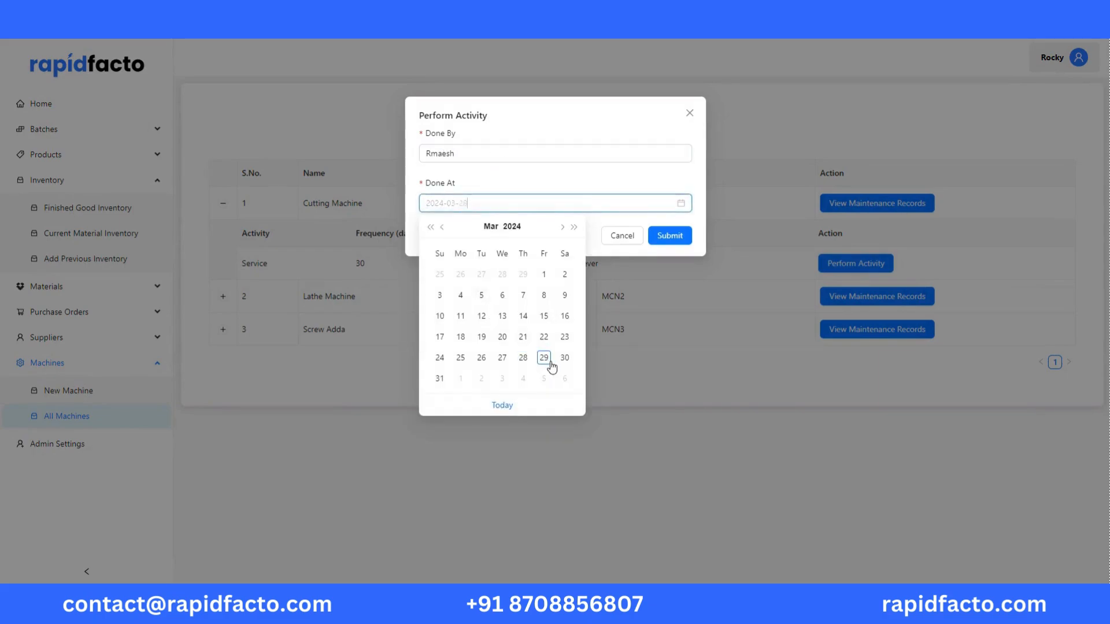
click(670, 236)
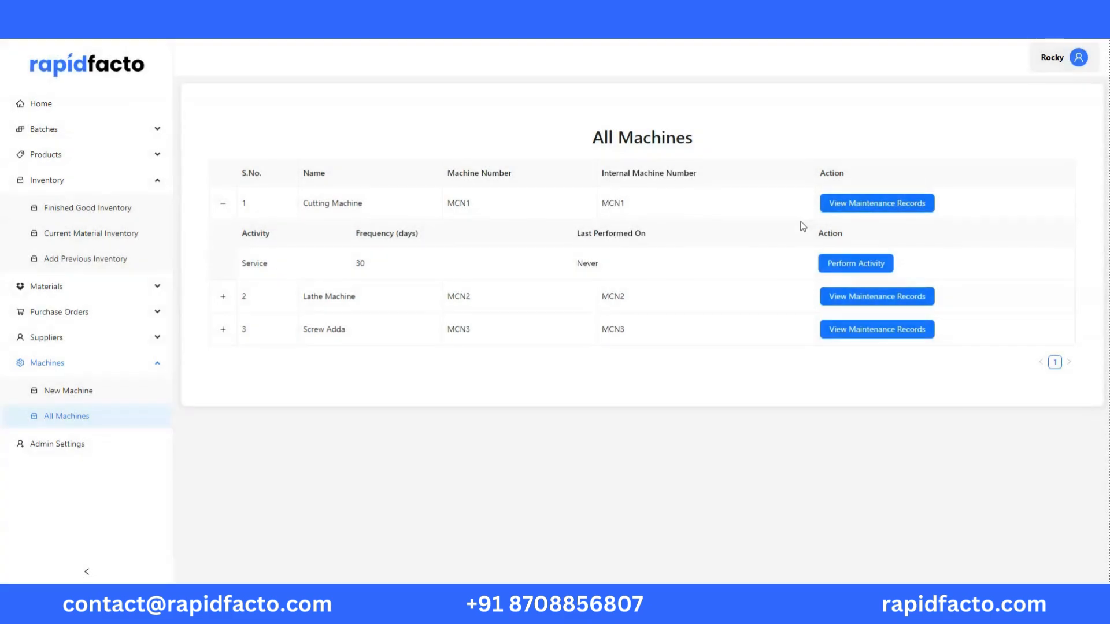
click(912, 205)
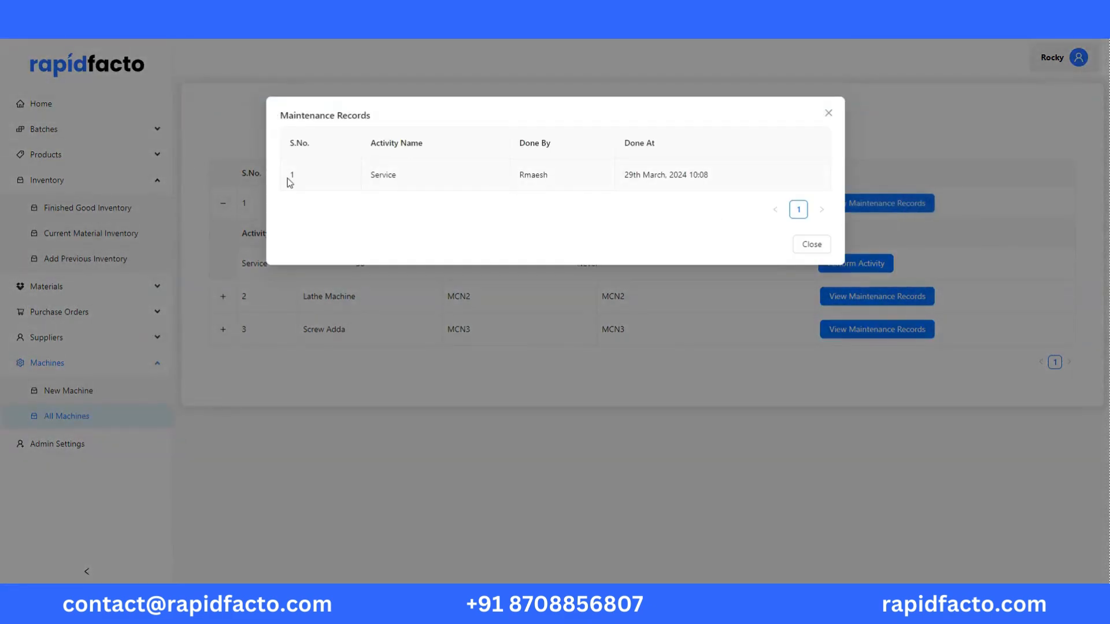